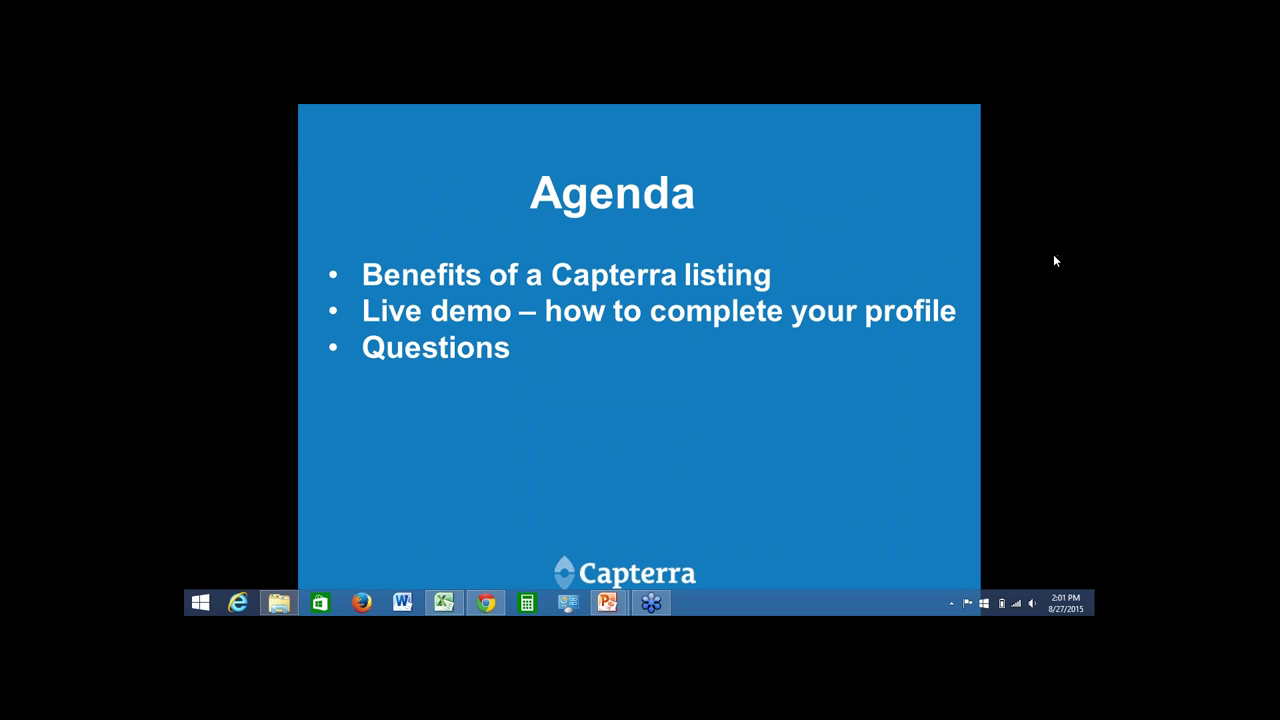
- Dismiss the pop-up and scroll the Kolyg dashboard down to the Top Reviewed Products list
left_click(669, 374)
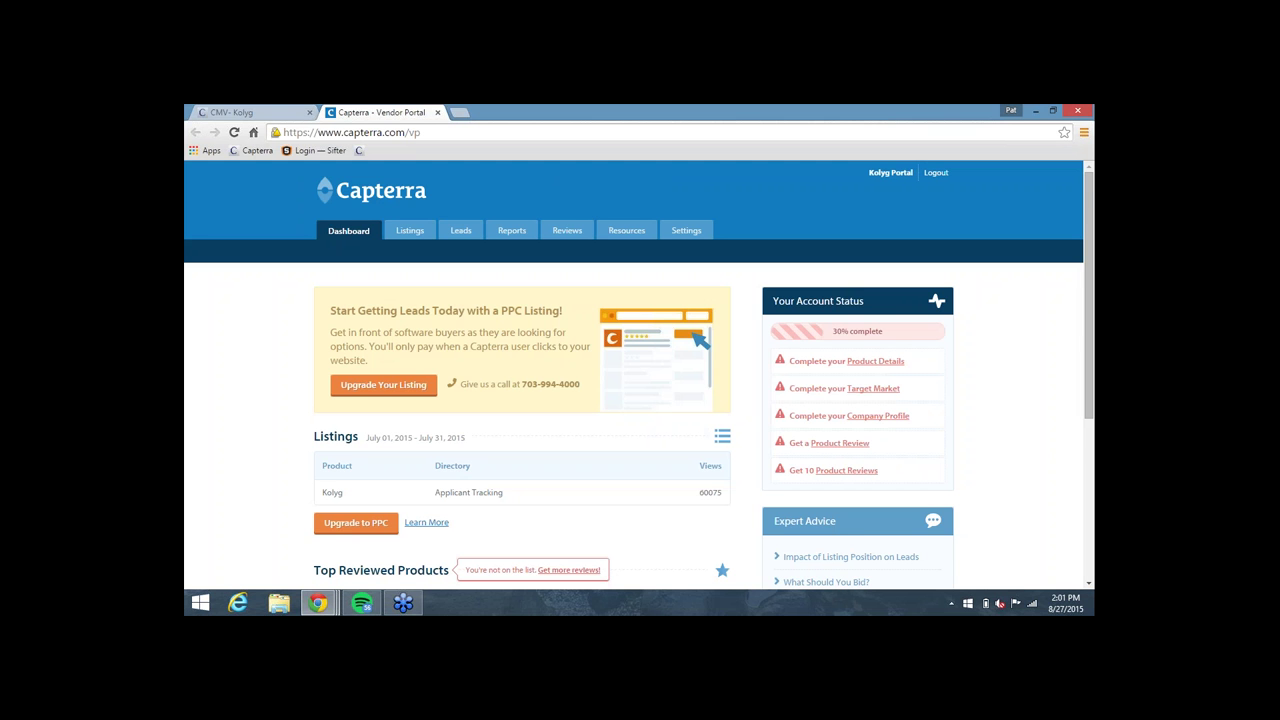
scroll(385, 420, "down", 1)
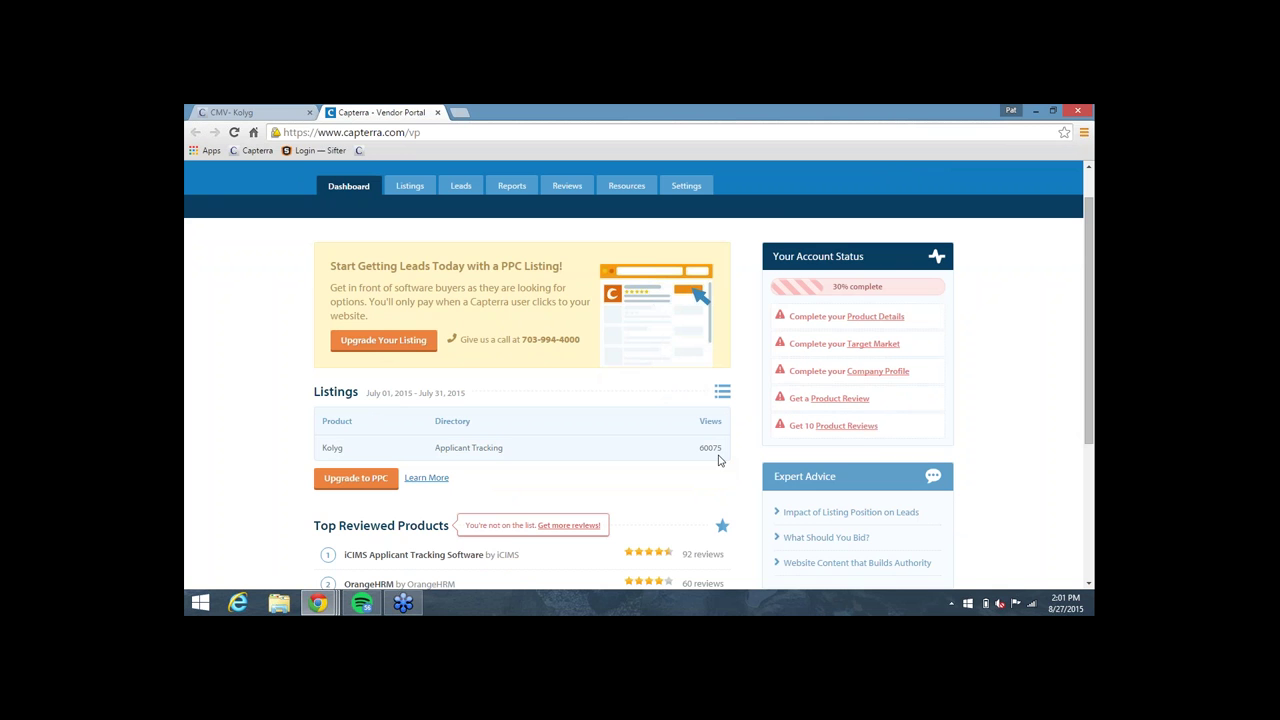
scroll(660, 460, "down", 3)
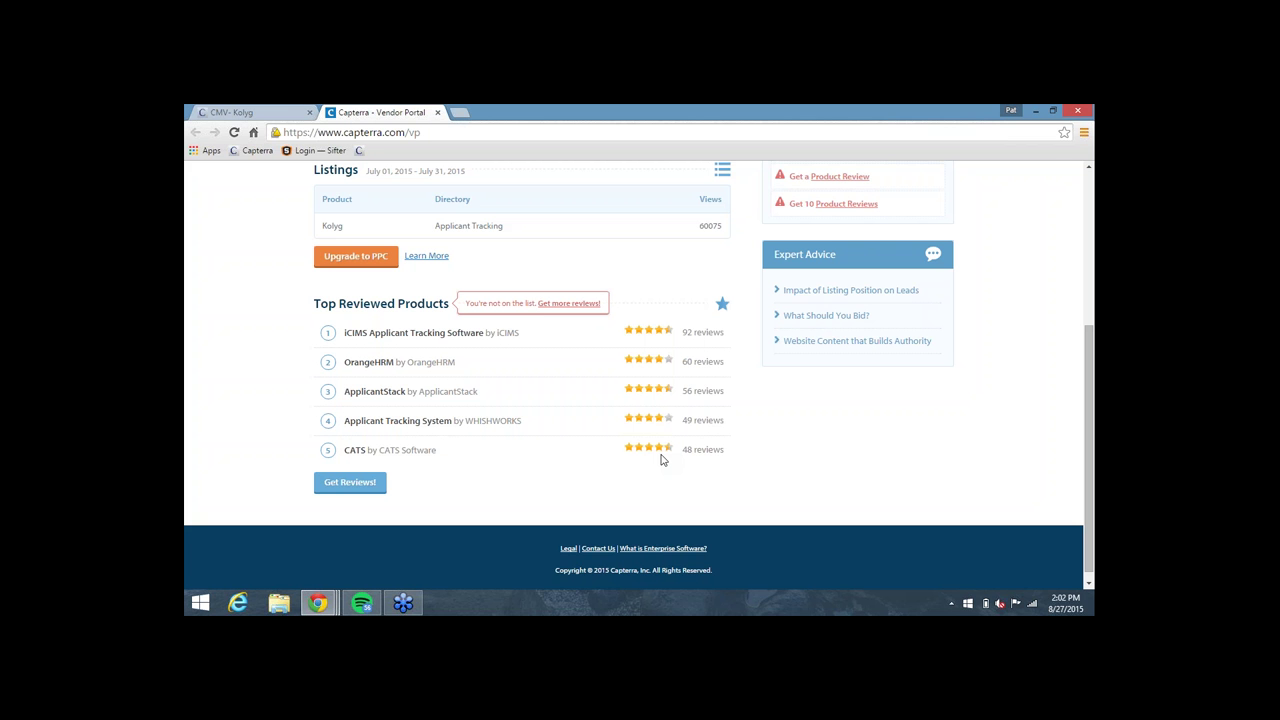
scroll(660, 460, "up", 5)
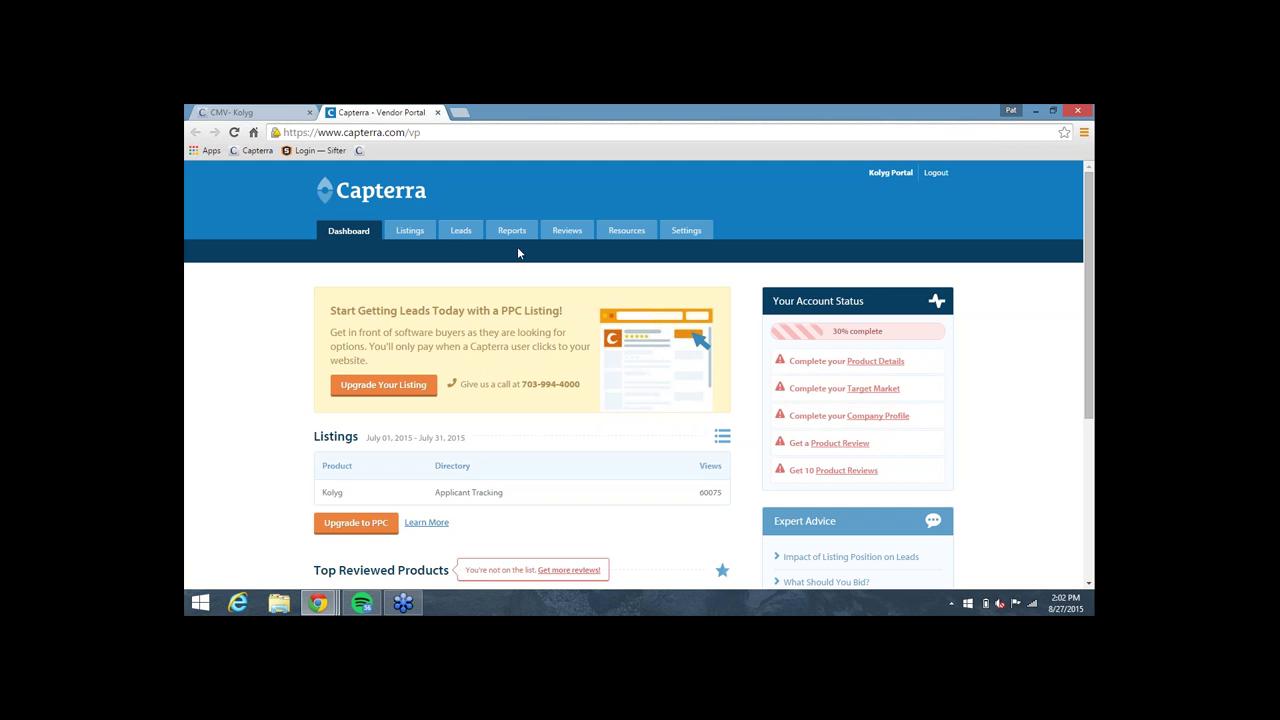
- Go to Listings and scroll through Kolyg's Descriptions & URLs form with its URL and descriptions
left_click(417, 238)
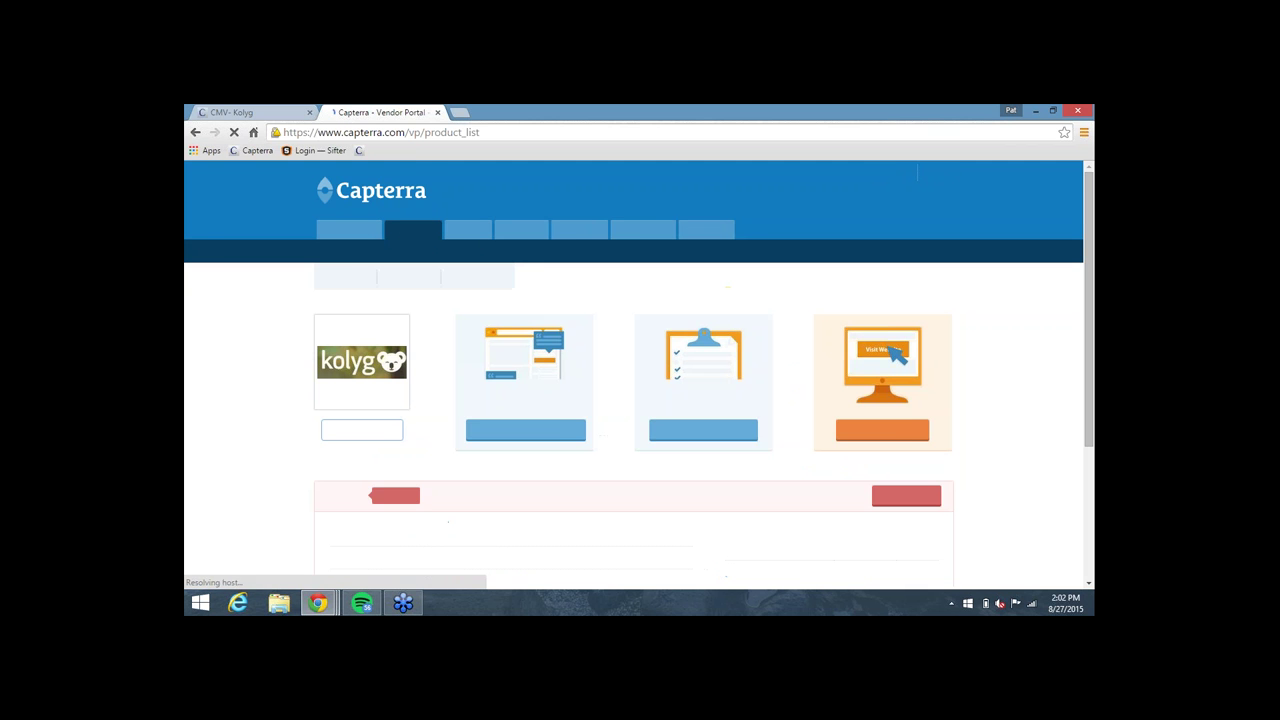
scroll(785, 303, "down", 1)
scroll(785, 303, "down", 1)
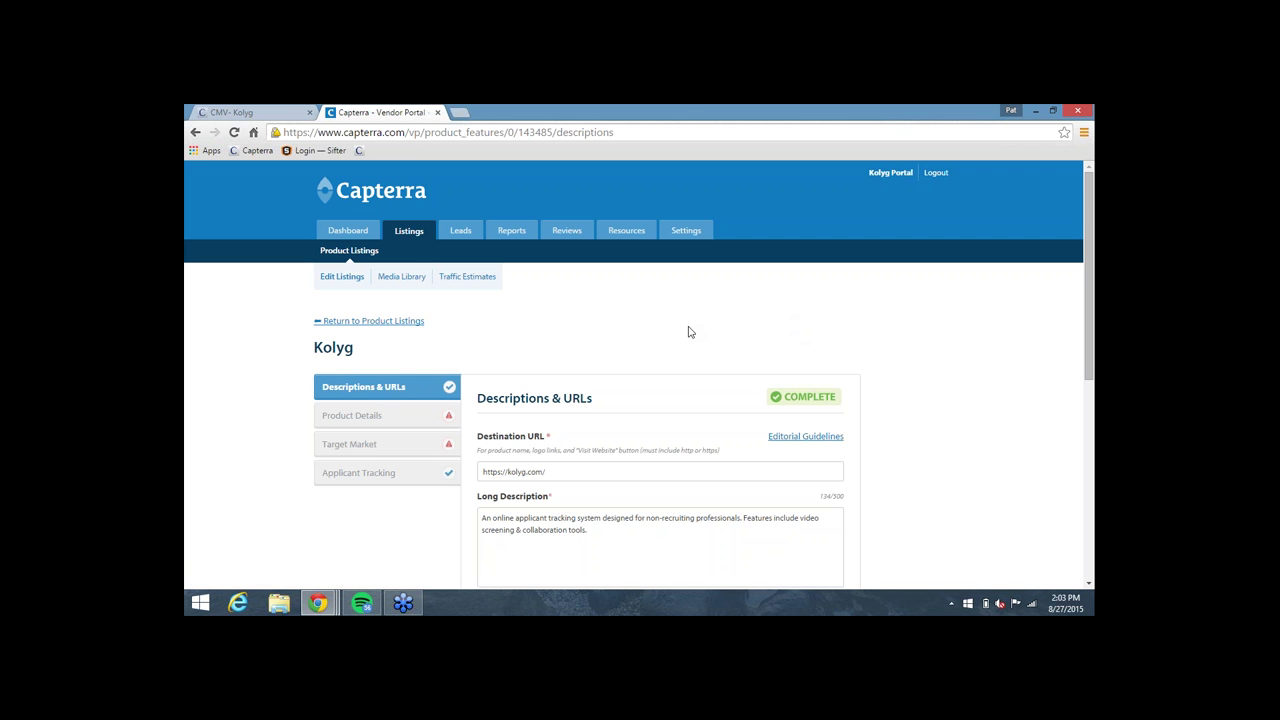
scroll(688, 332, "down", 2)
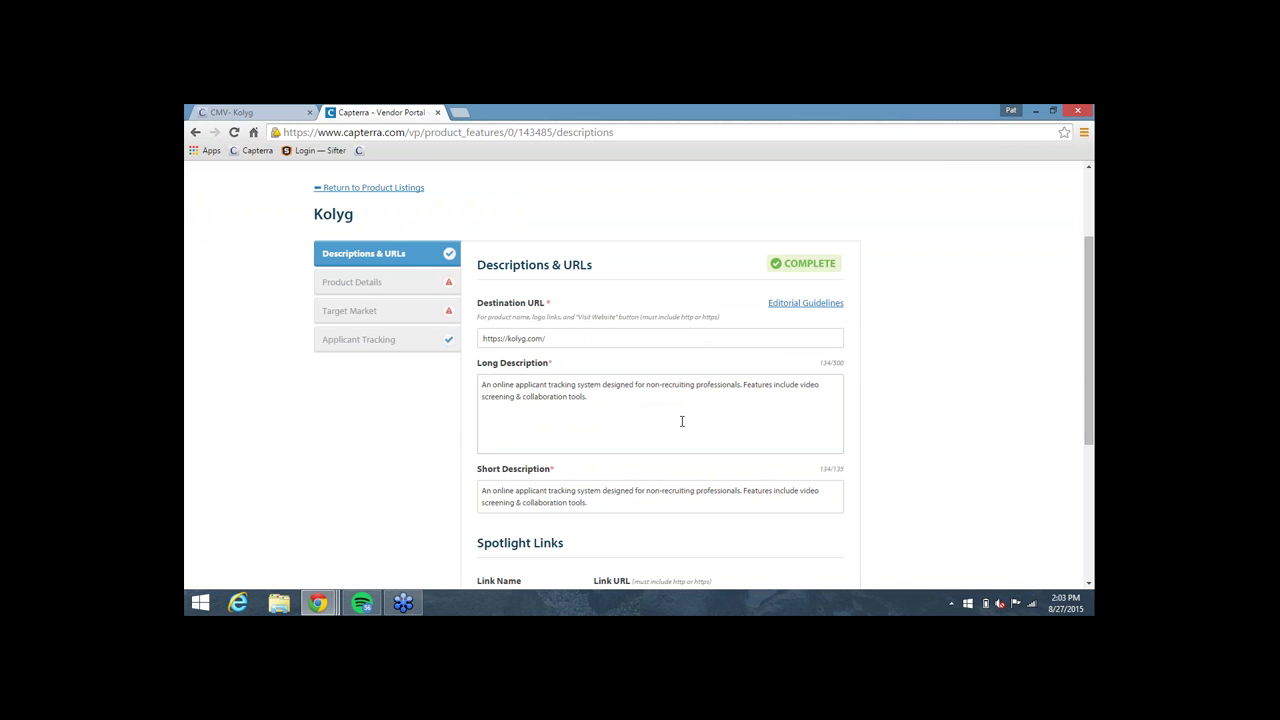
scroll(682, 421, "down", 1)
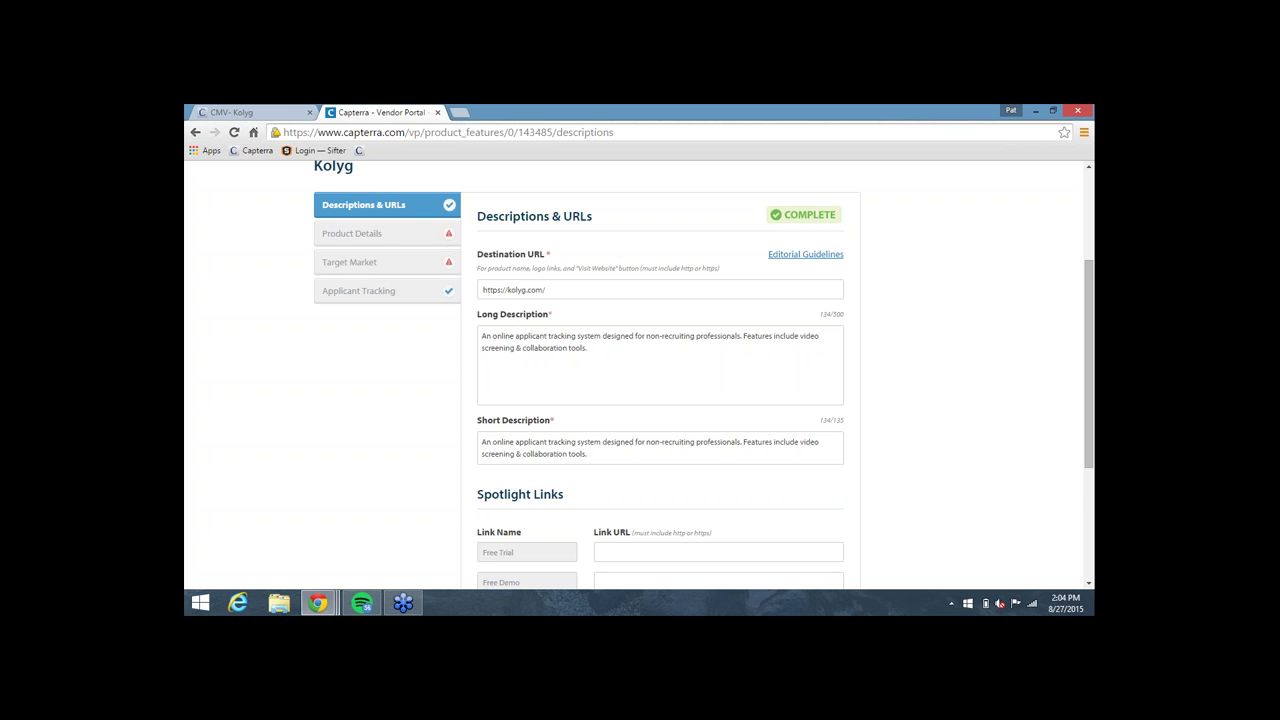
- Scroll past the 124/135-character short description to the Free Trial, Free Demo and Pricing Spotlight Links
scroll(704, 373, "down", 1)
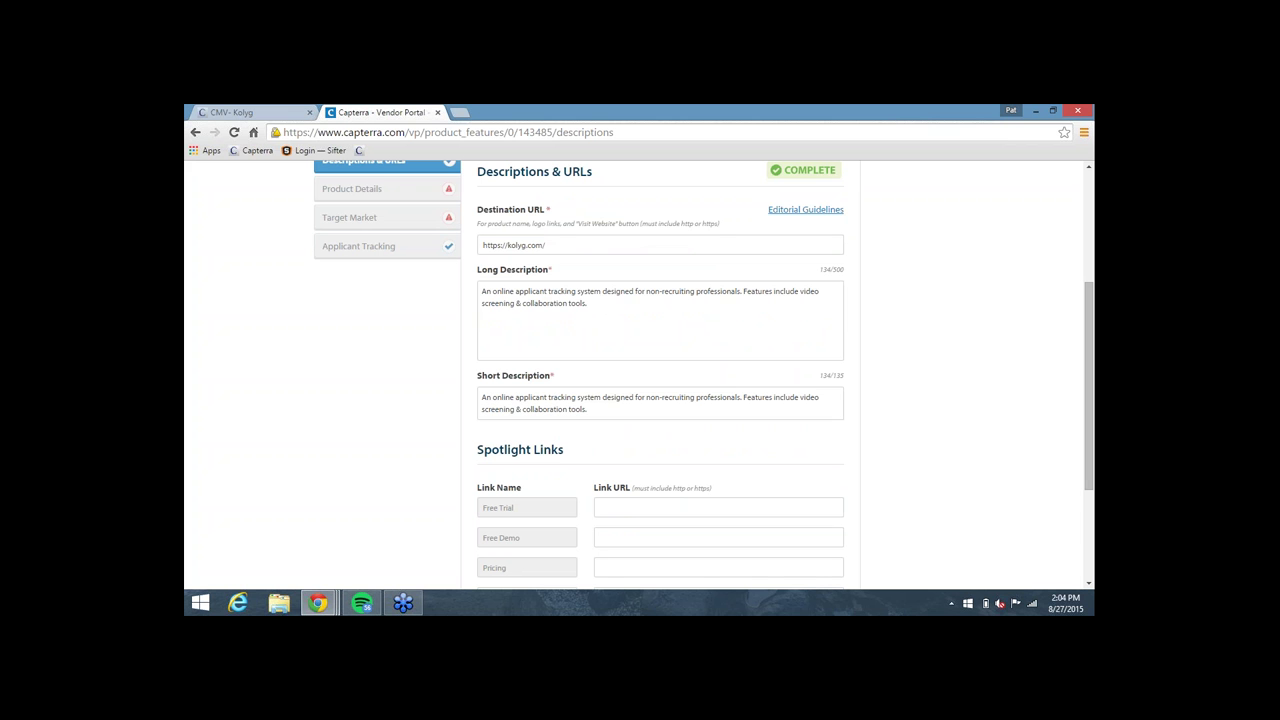
scroll(678, 411, "down", 2)
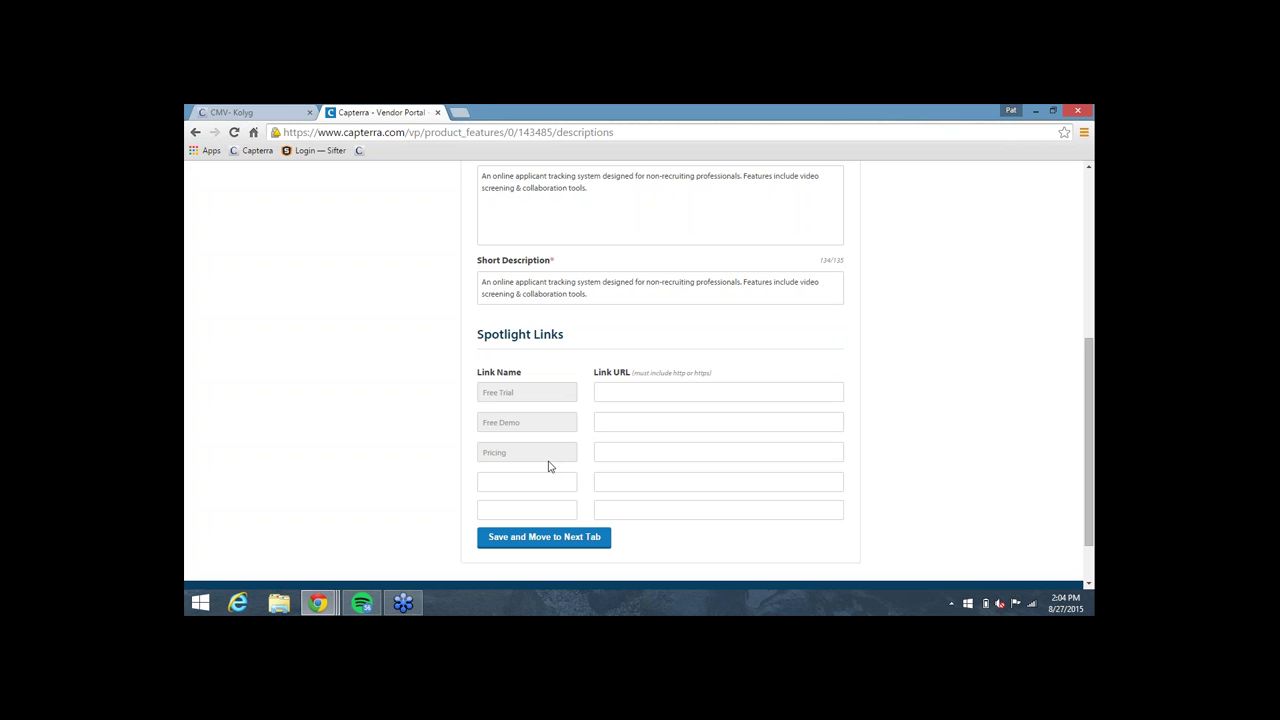
- Save Descriptions & URLs, then review Product Details: pricing, support, training and integrations
left_click(535, 541)
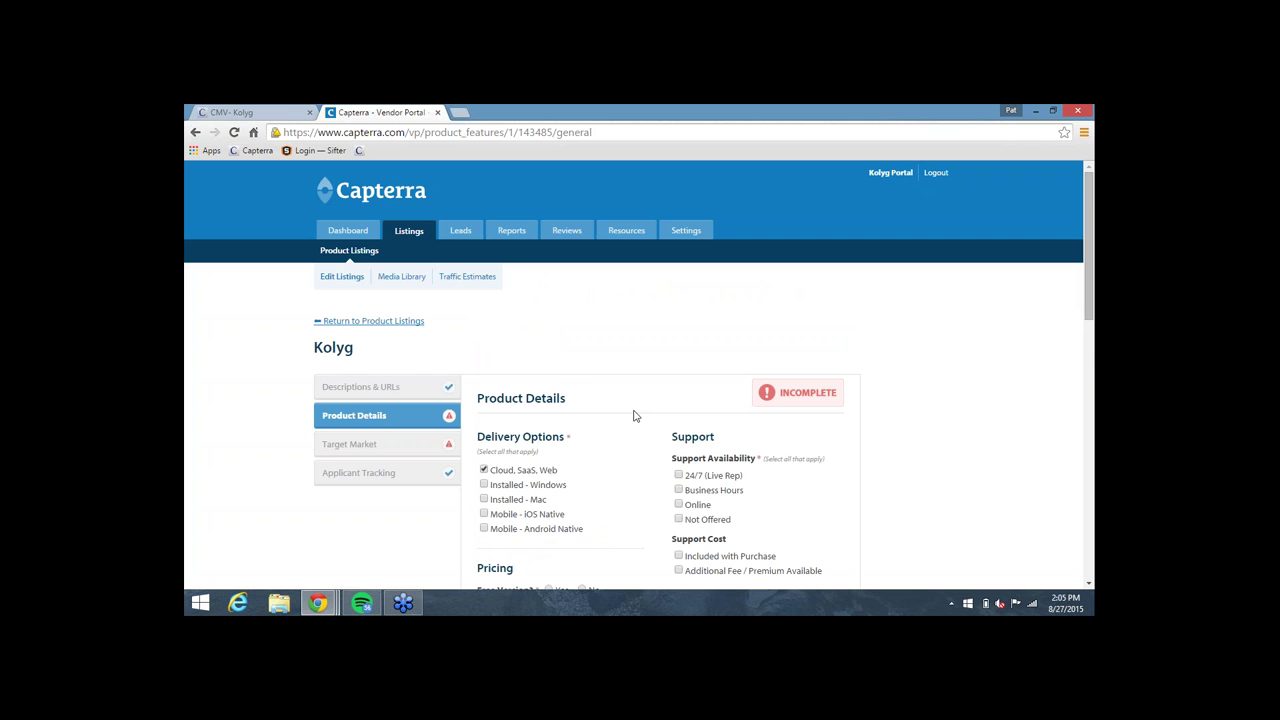
scroll(633, 414, "down", 2)
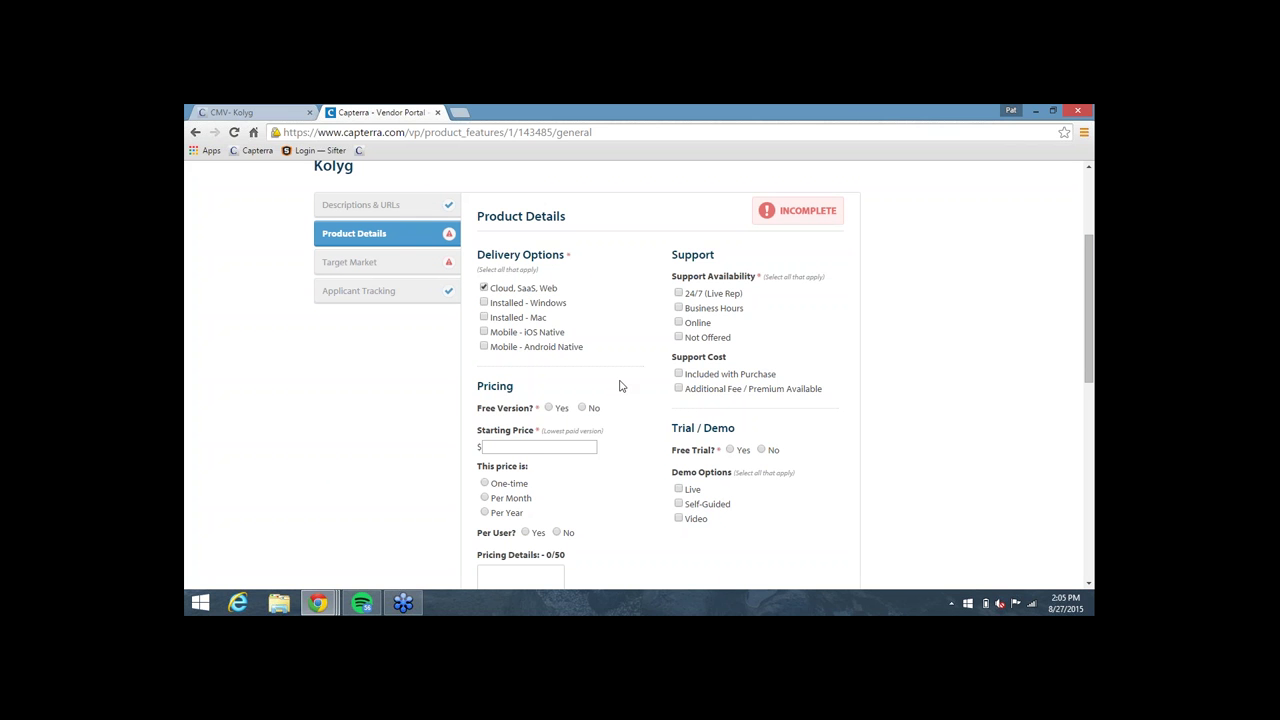
scroll(619, 386, "down", 1)
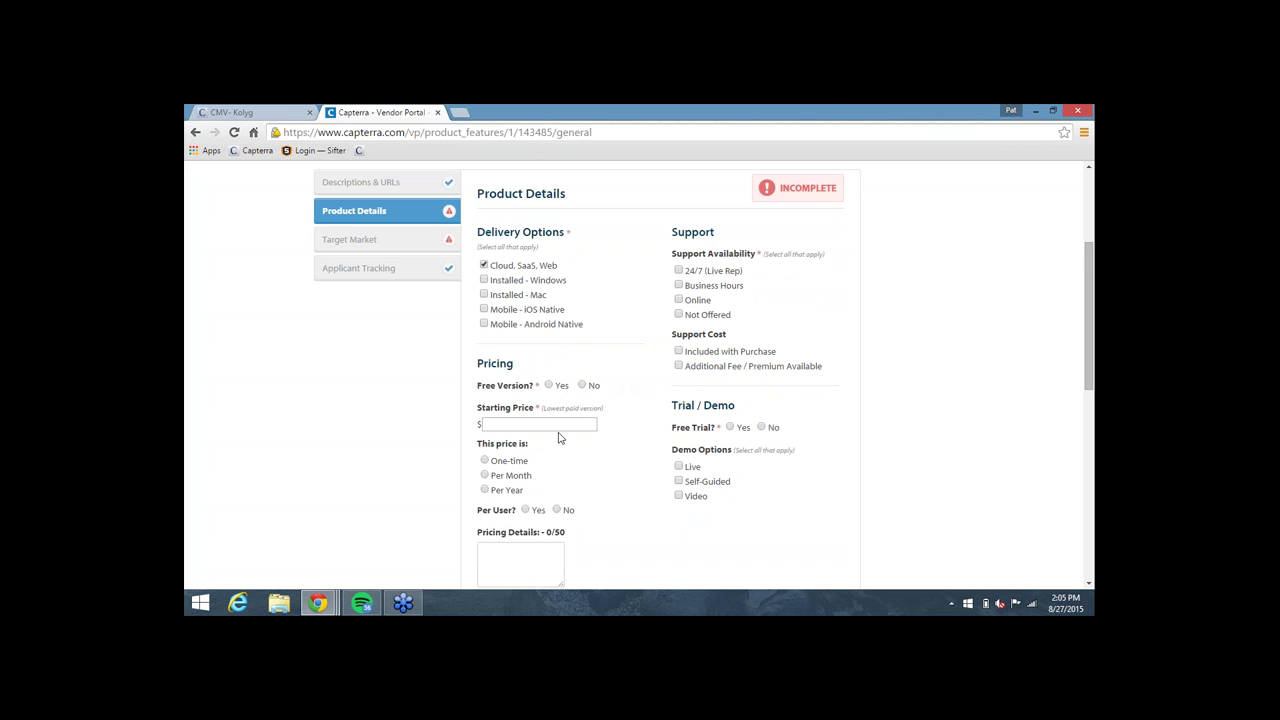
scroll(558, 436, "down", 1)
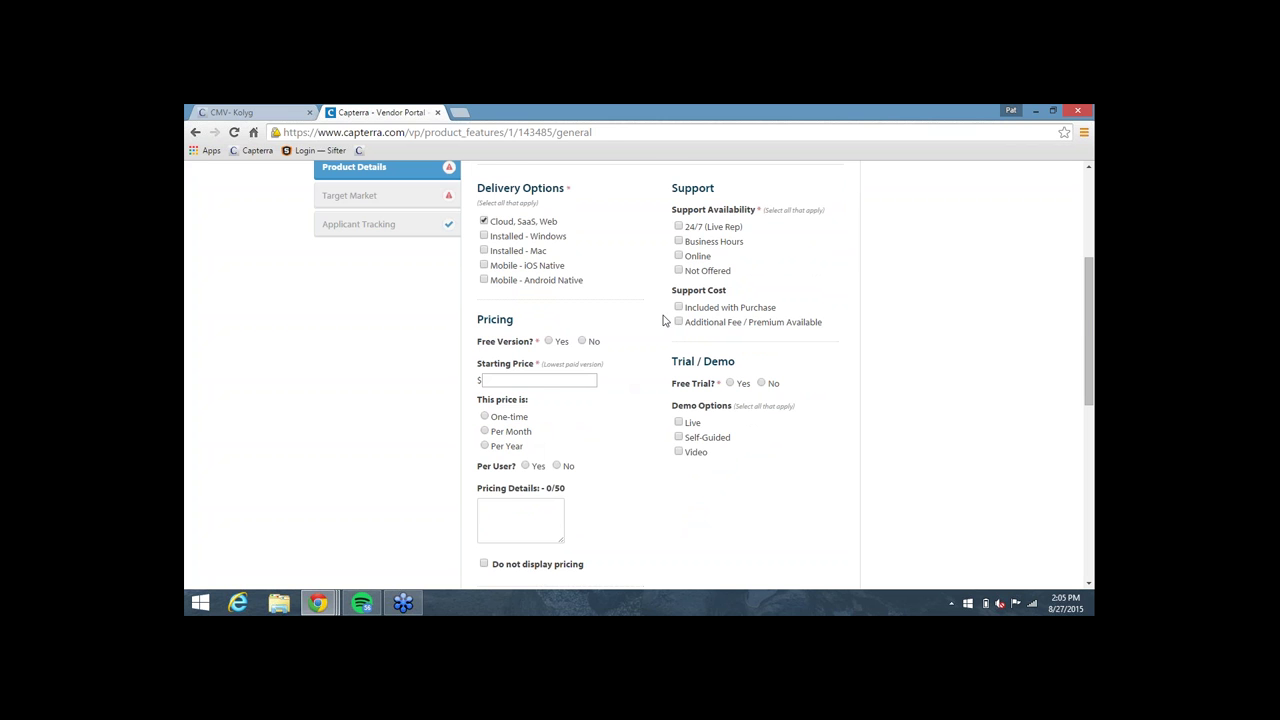
scroll(650, 309, "down", 2)
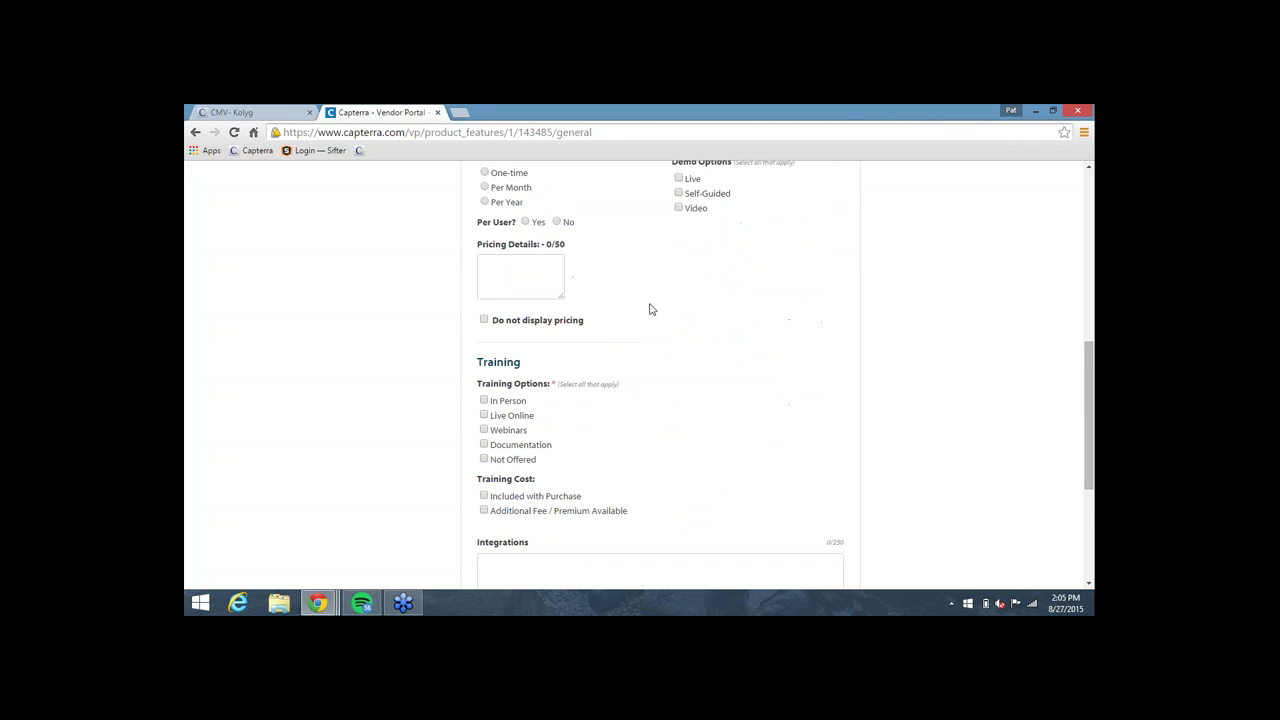
scroll(650, 309, "down", 1)
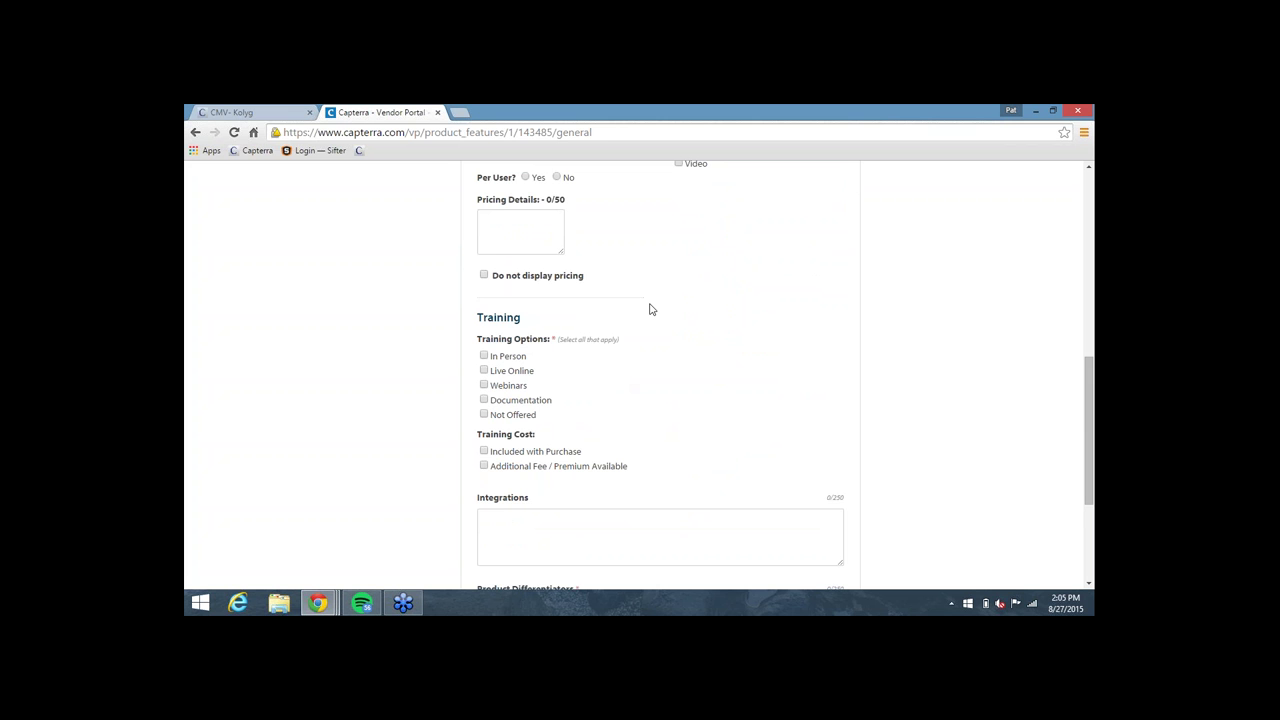
scroll(650, 309, "down", 1)
scroll(650, 309, "down", 2)
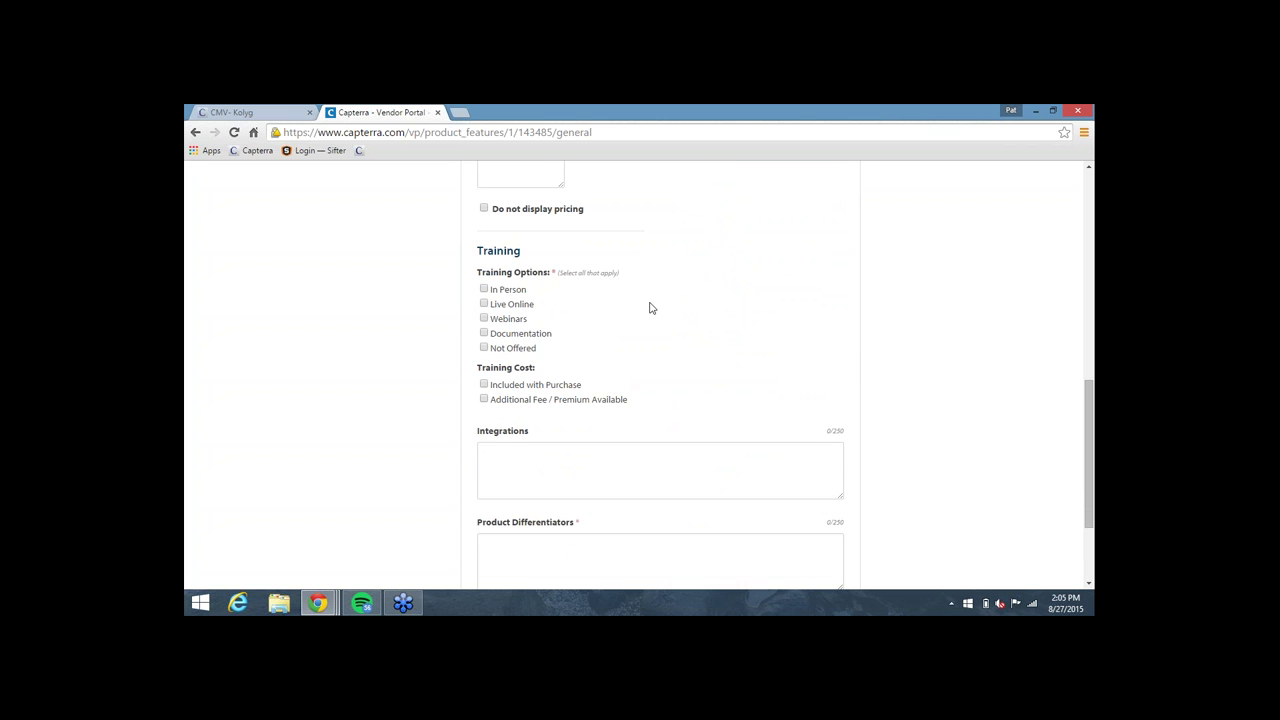
scroll(650, 309, "down", 3)
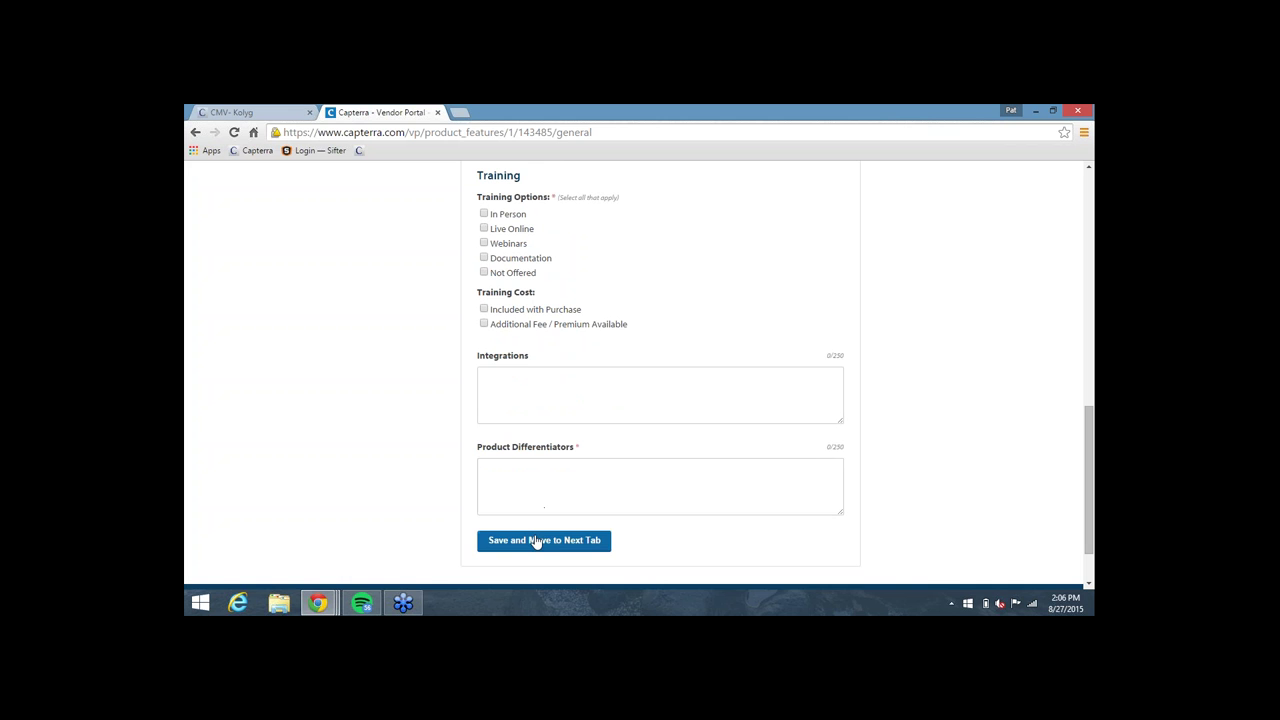
- Save Product Details and scroll through the empty, incomplete Target Market form
left_click(536, 541)
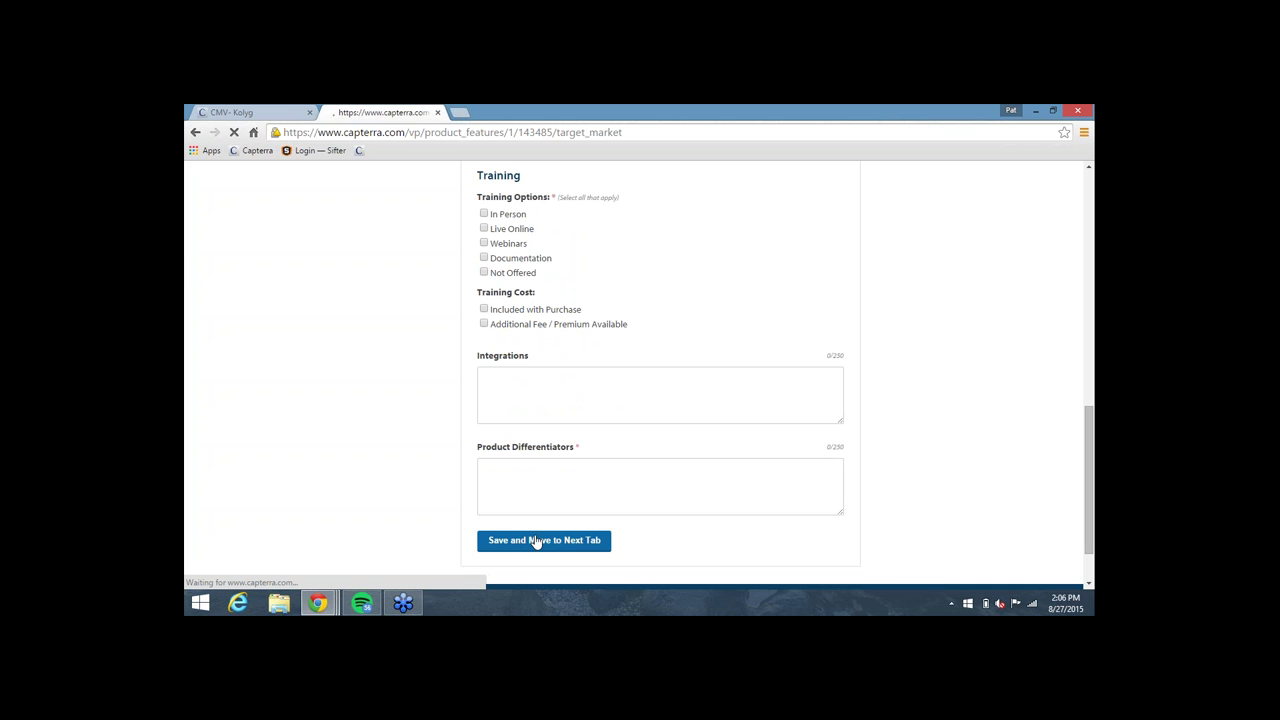
scroll(639, 376, "down", 1)
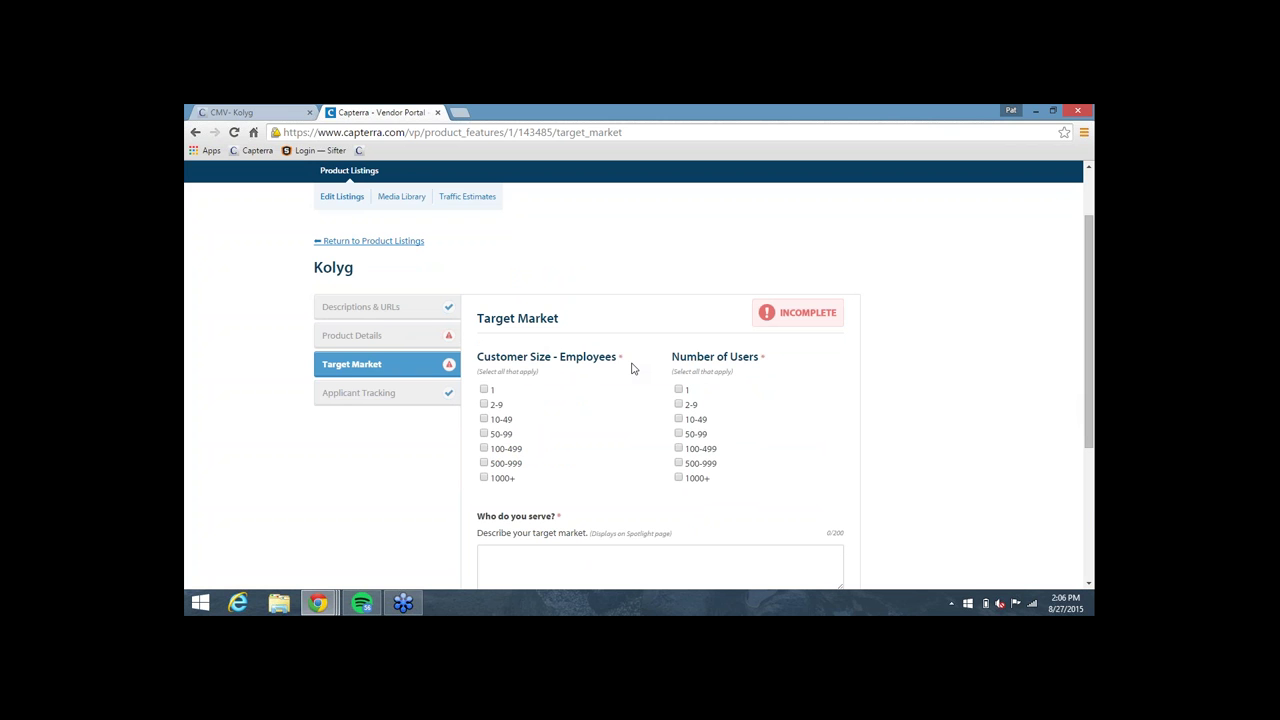
scroll(632, 369, "down", 2)
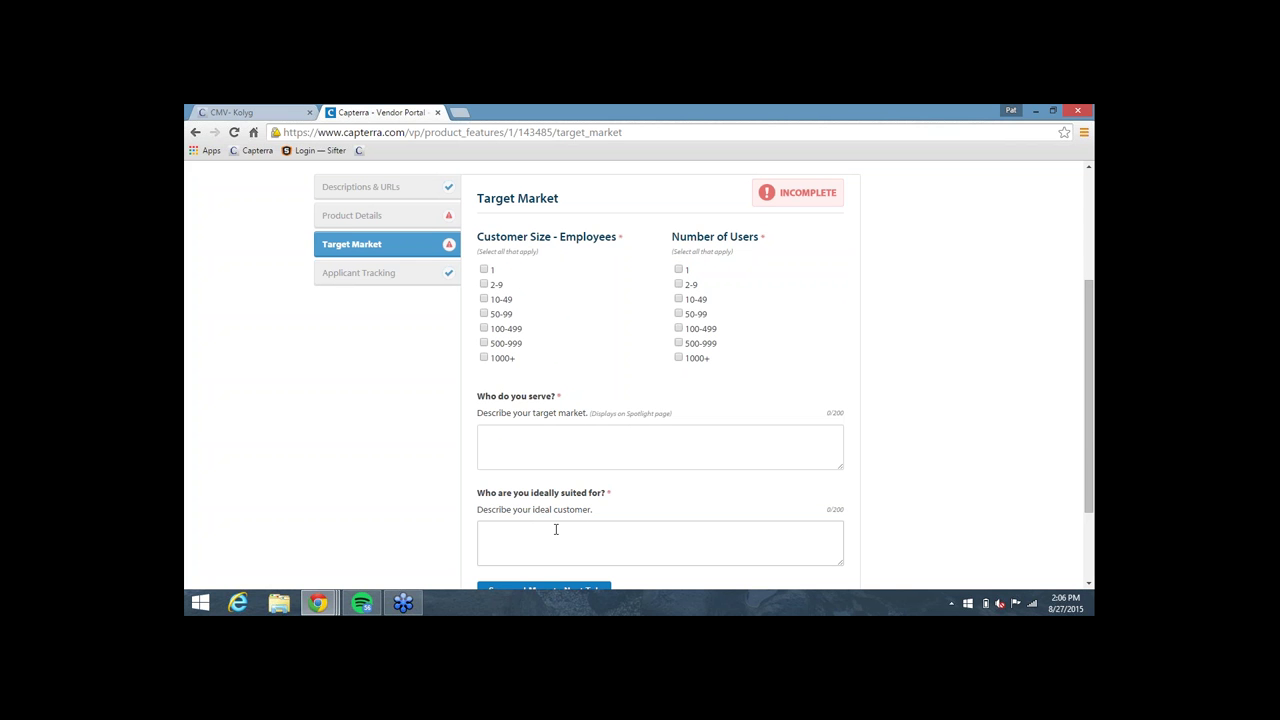
scroll(556, 530, "down", 1)
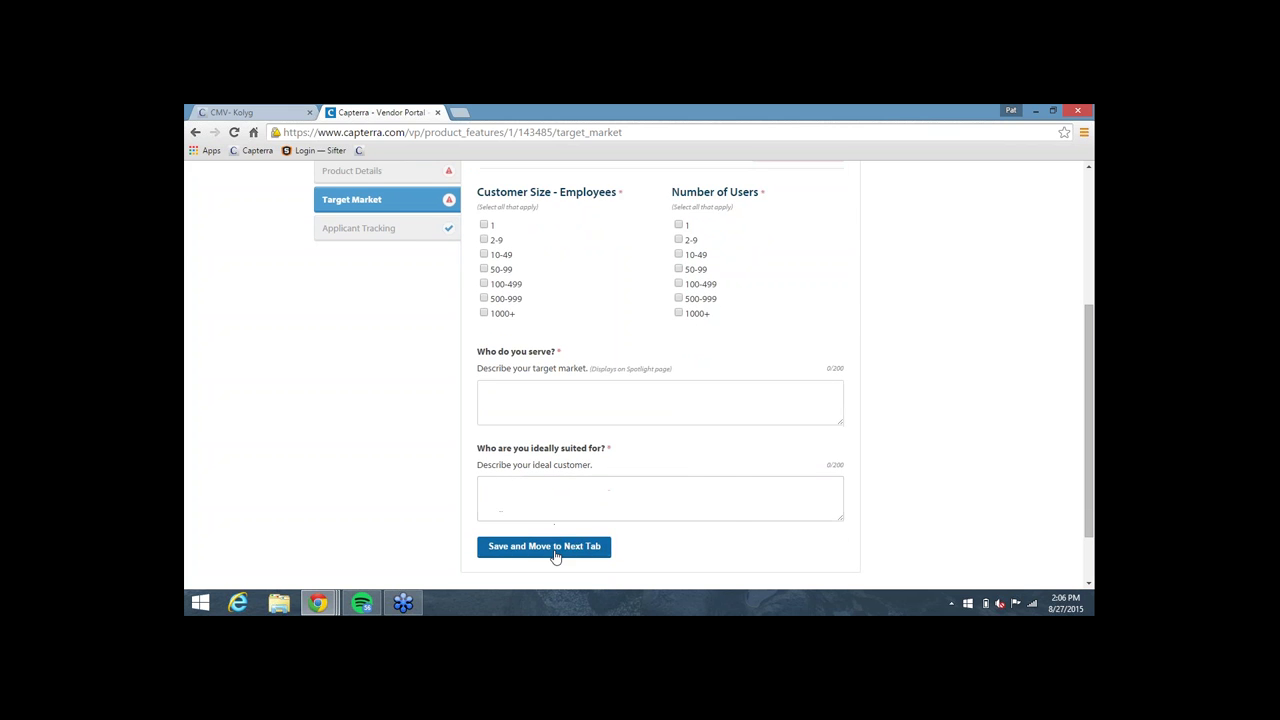
right_click(555, 553)
- Save Target Market, then save the Applicant Tracking feature checklist
left_click(556, 550)
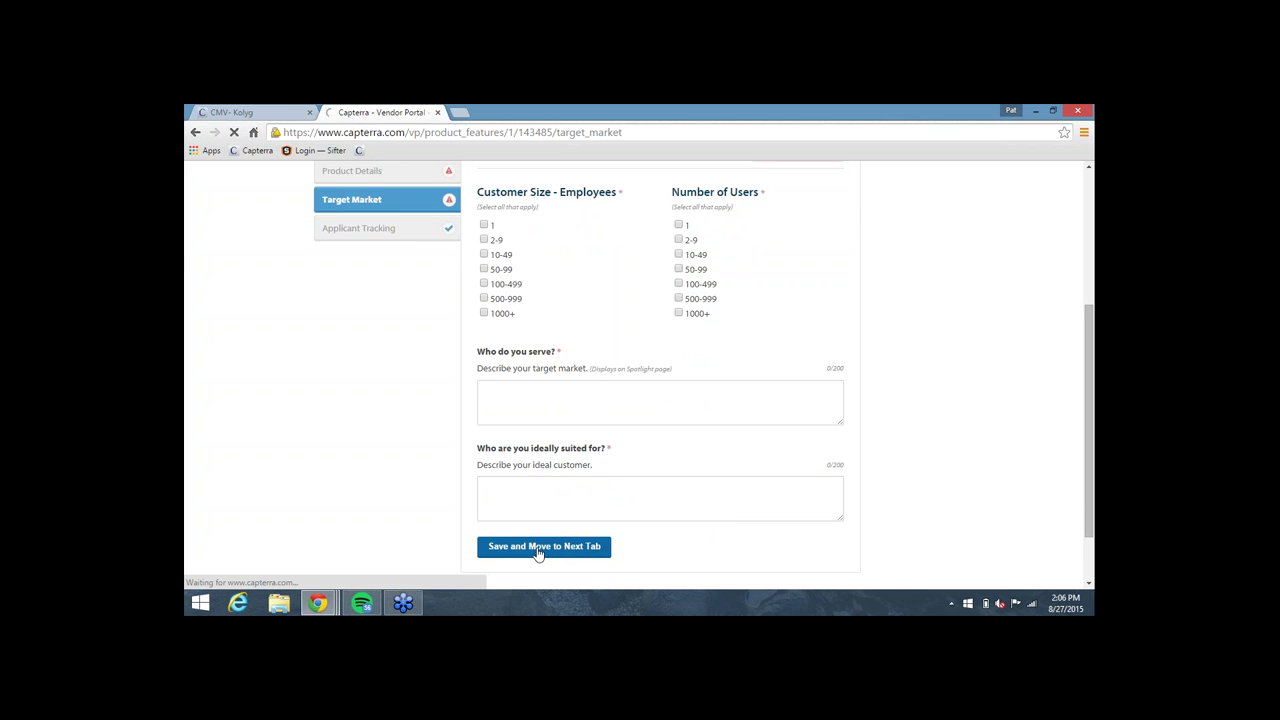
scroll(700, 484, "down", 3)
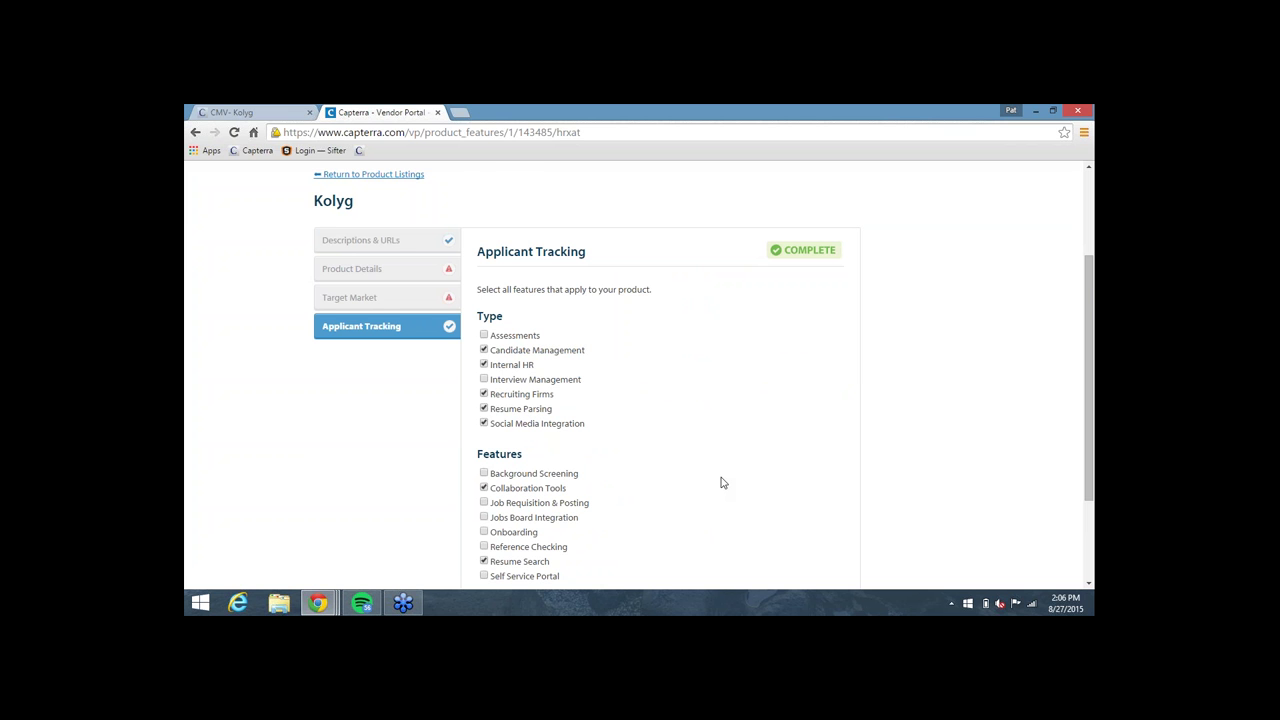
scroll(723, 483, "down", 2)
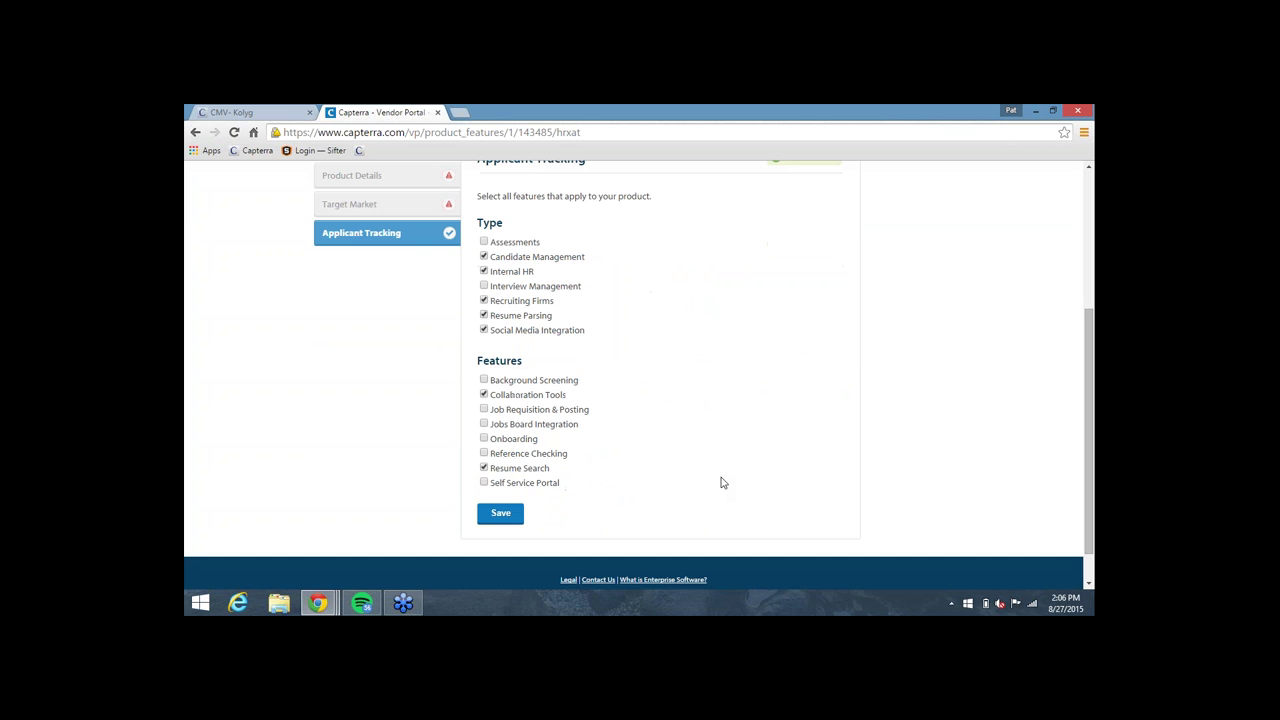
left_click(501, 513)
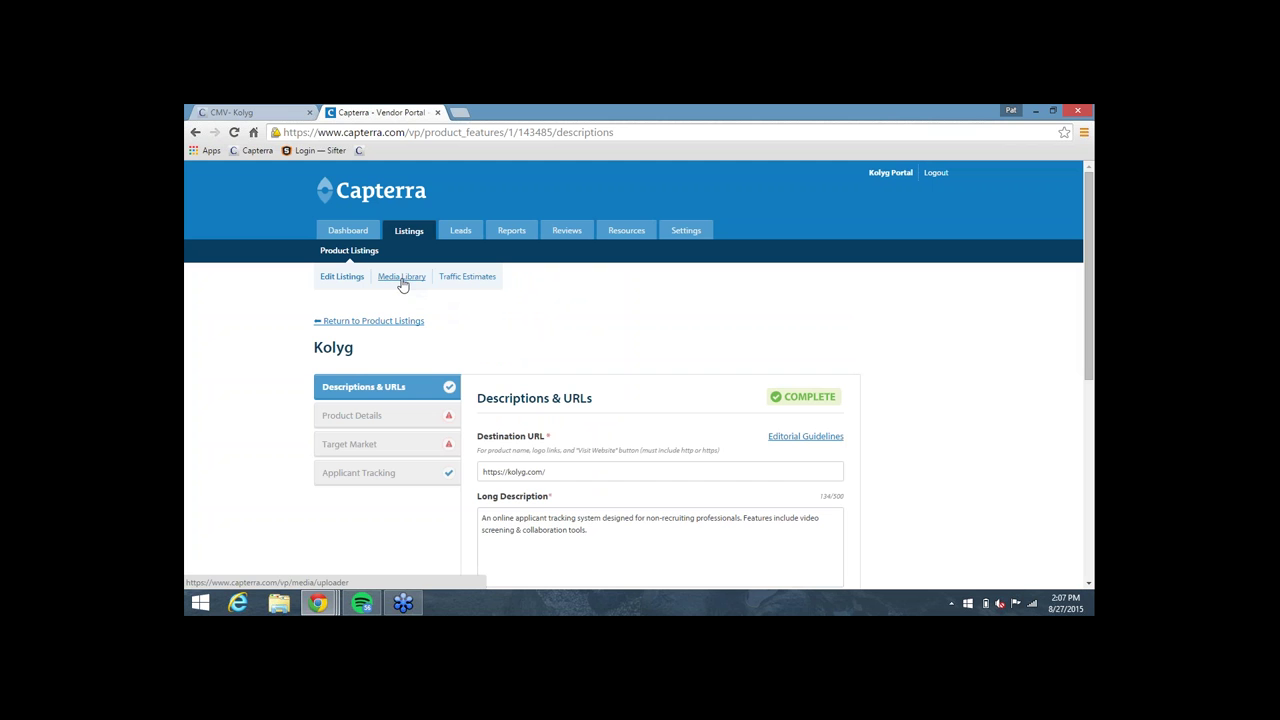
- In the Media Library, deselect and reselect the uploaded screenshot so it stays in the first slot
left_click(402, 280)
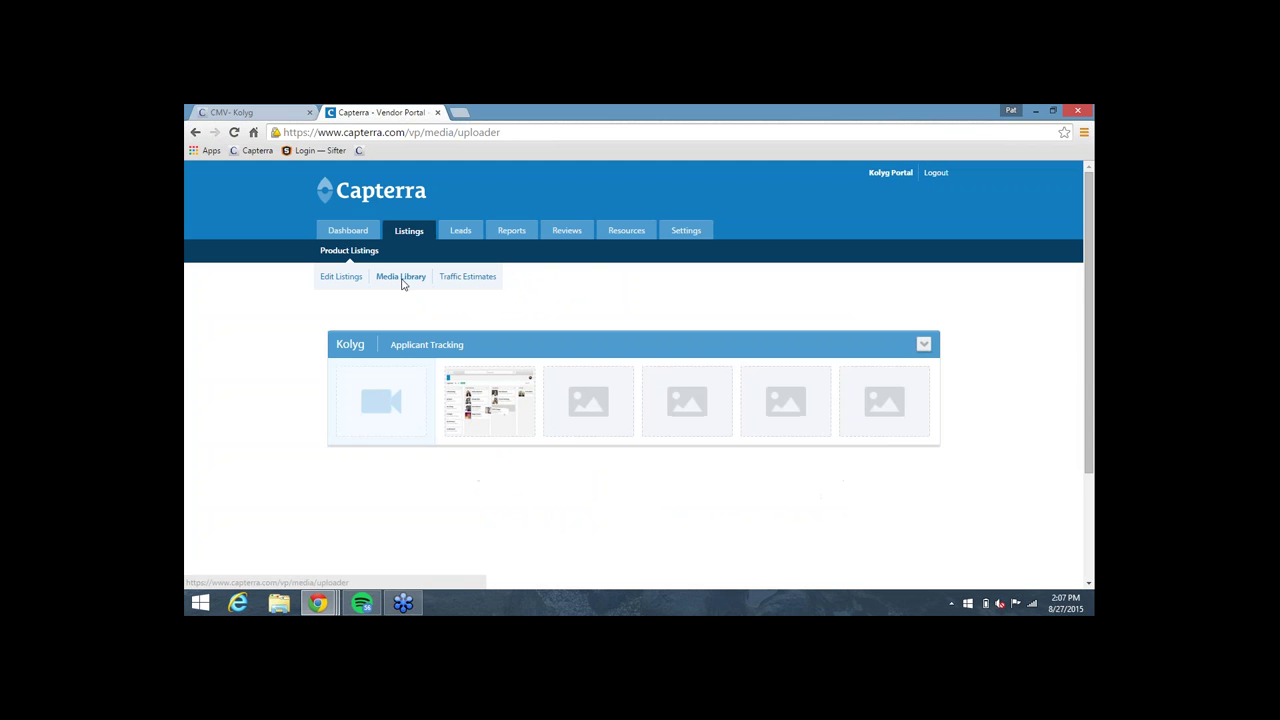
left_click(382, 415)
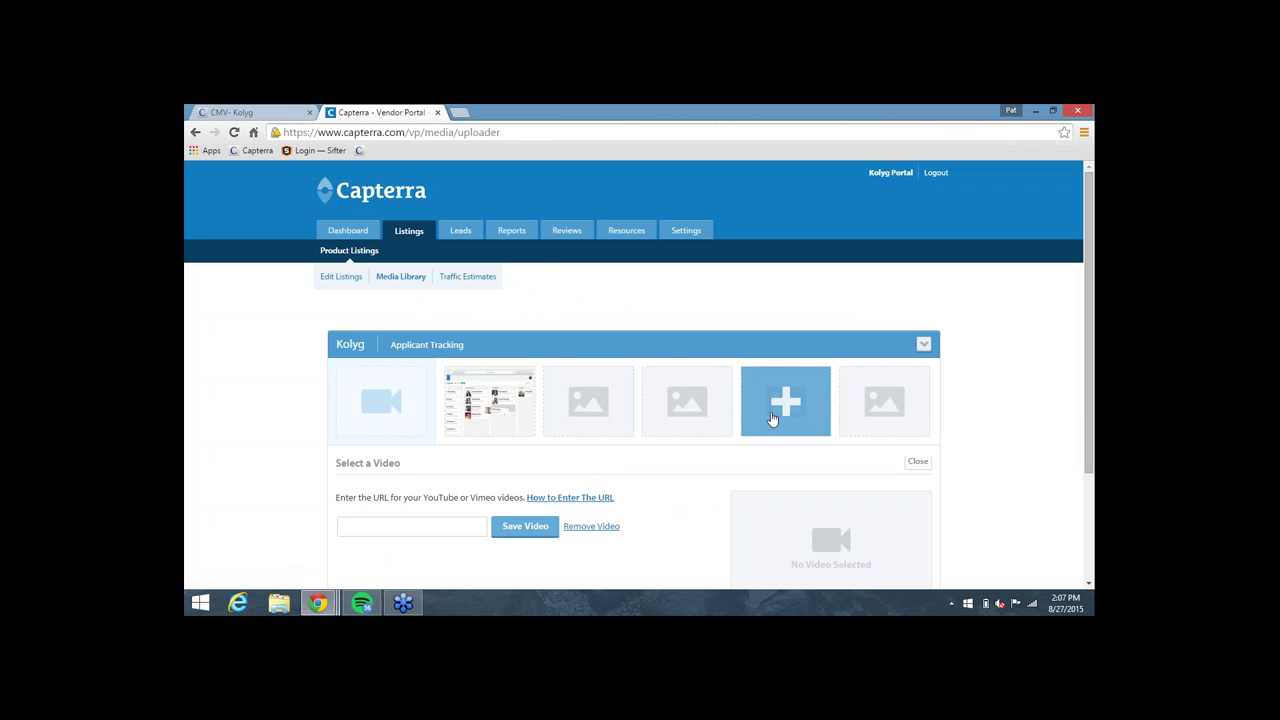
left_click(773, 418)
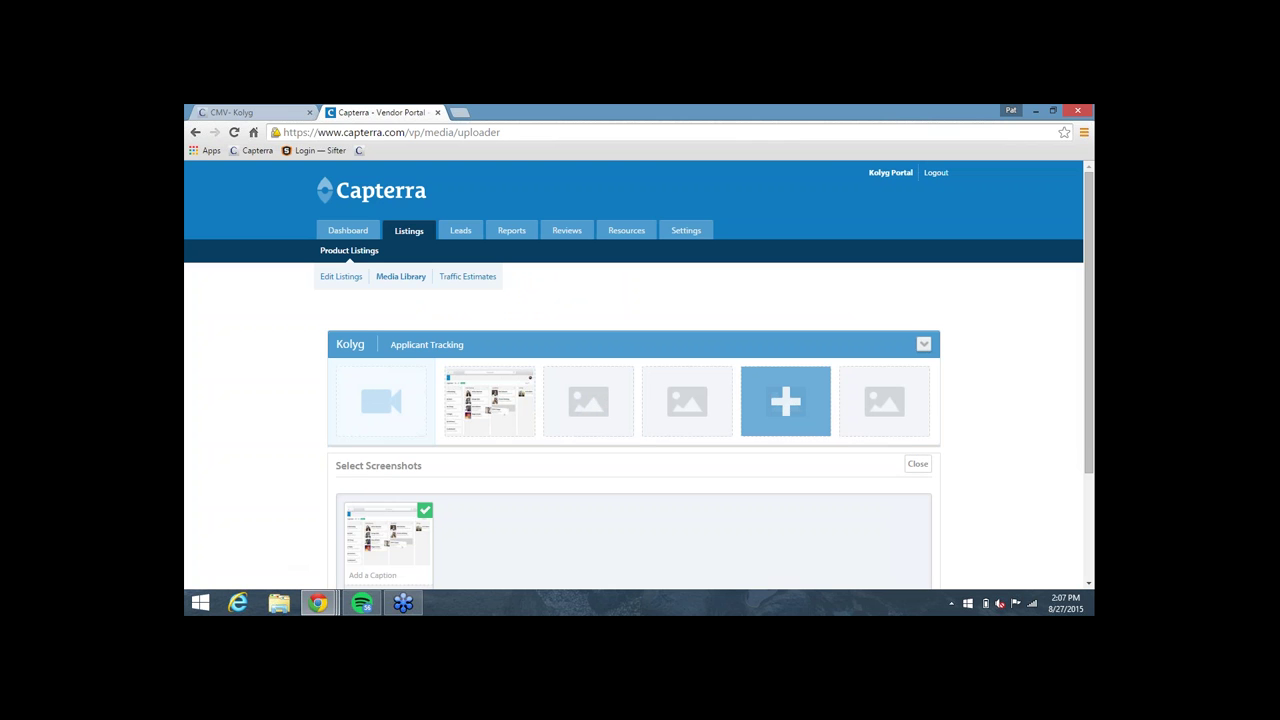
scroll(692, 472, "down", 1)
scroll(690, 472, "down", 1)
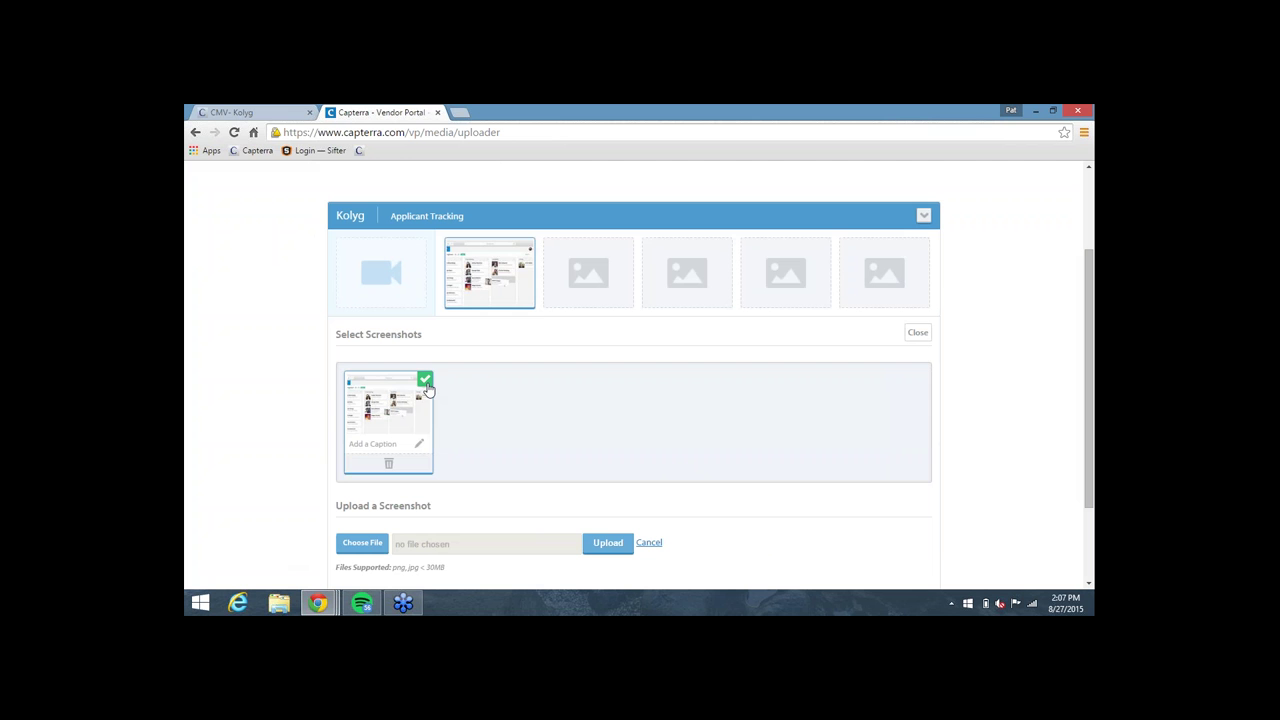
left_click(426, 384)
left_click(425, 381)
scroll(636, 572, "up", 2)
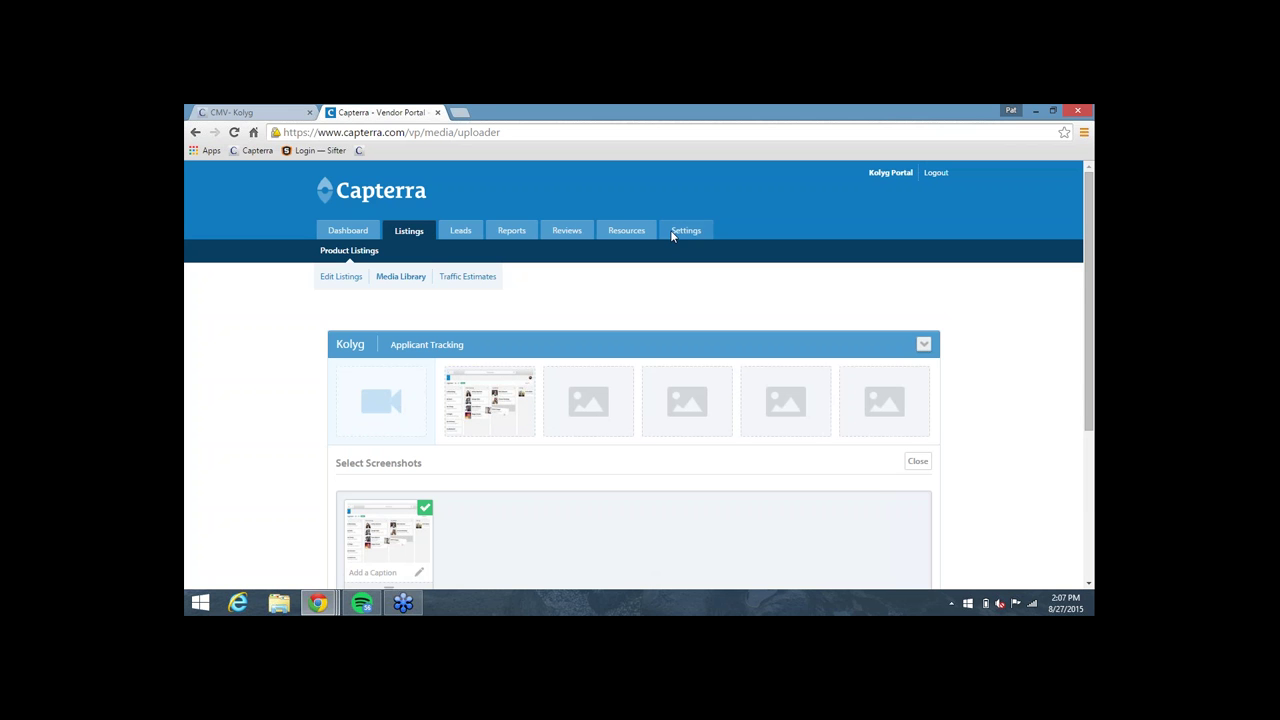
left_click(364, 236)
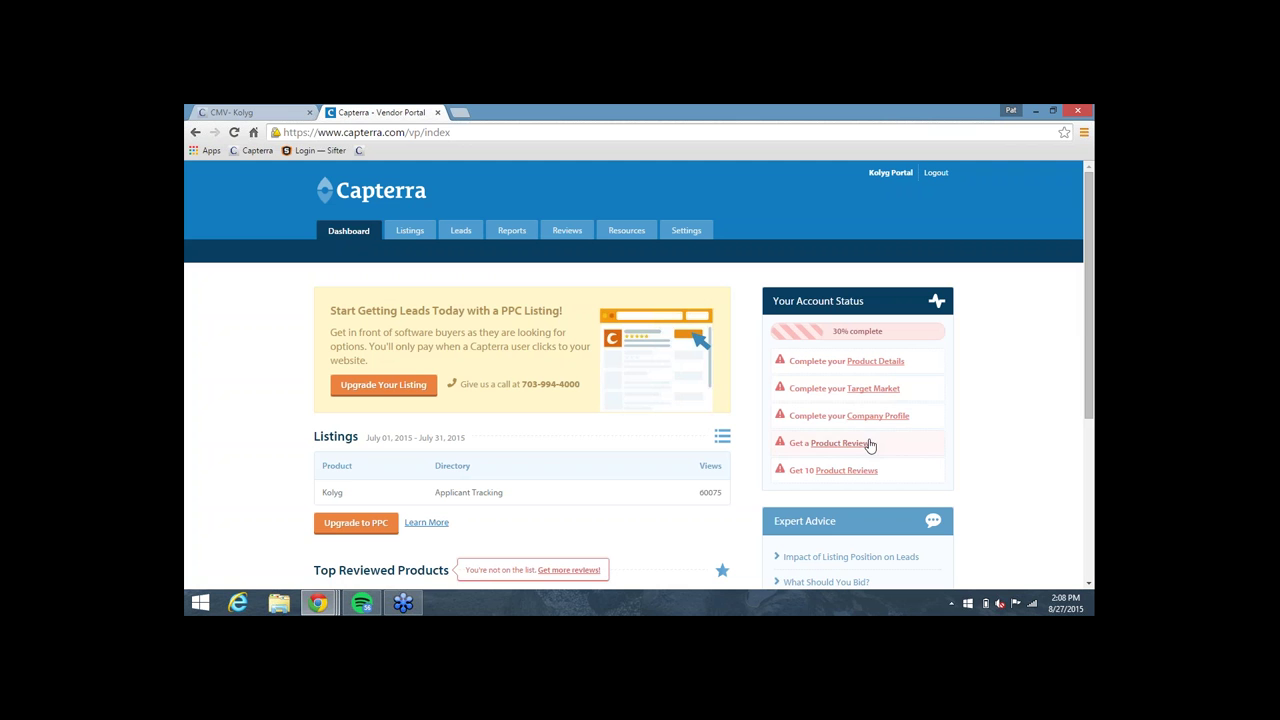
left_click(868, 415)
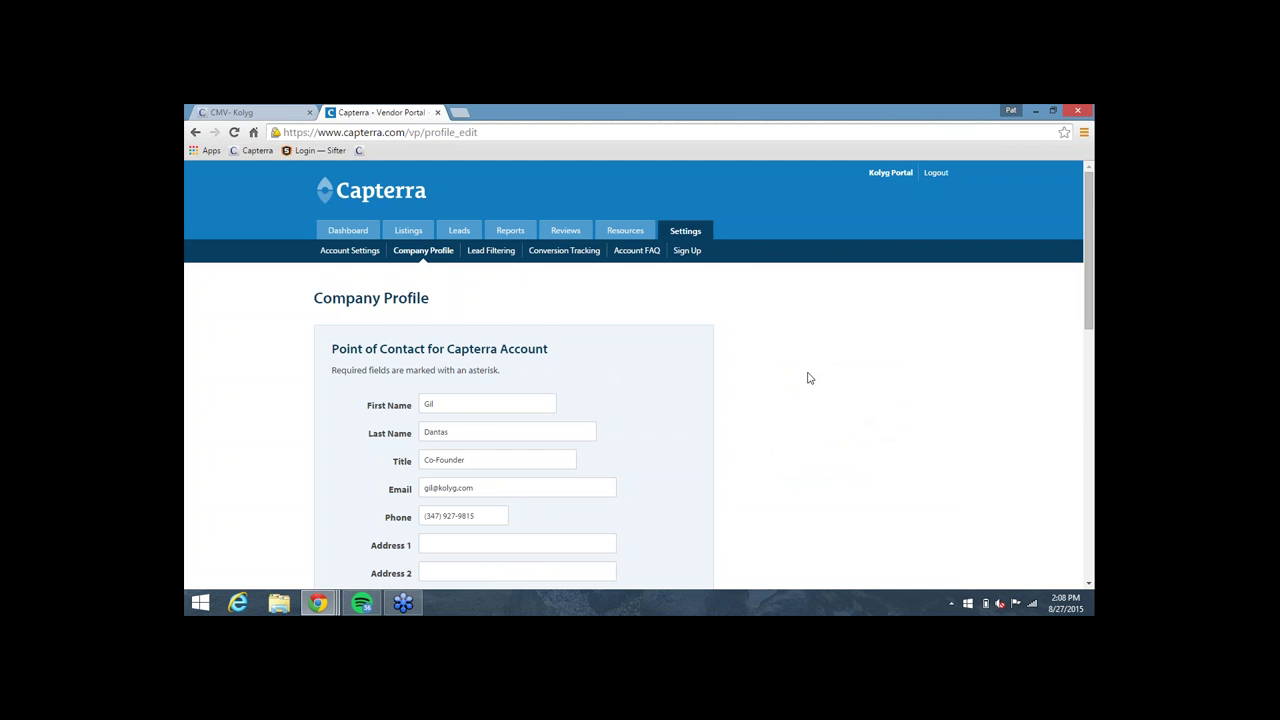
scroll(808, 376, "down", 1)
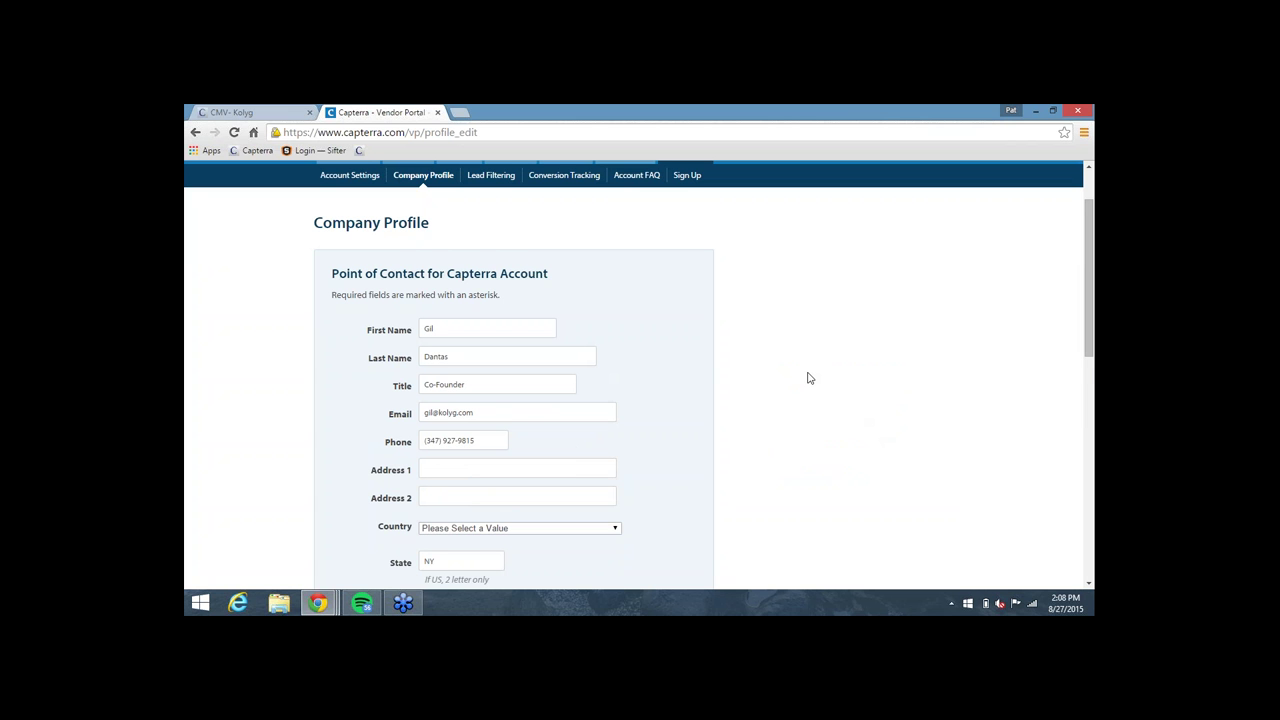
scroll(810, 378, "down", 1)
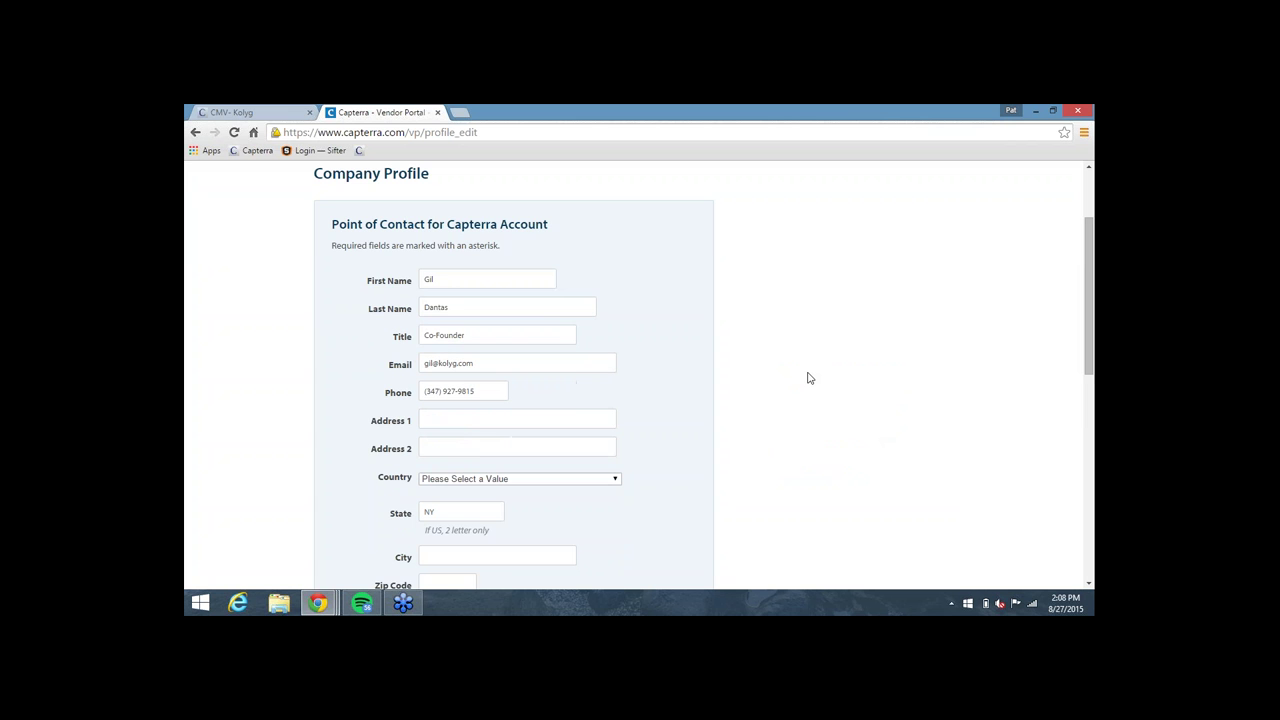
scroll(809, 376, "down", 3)
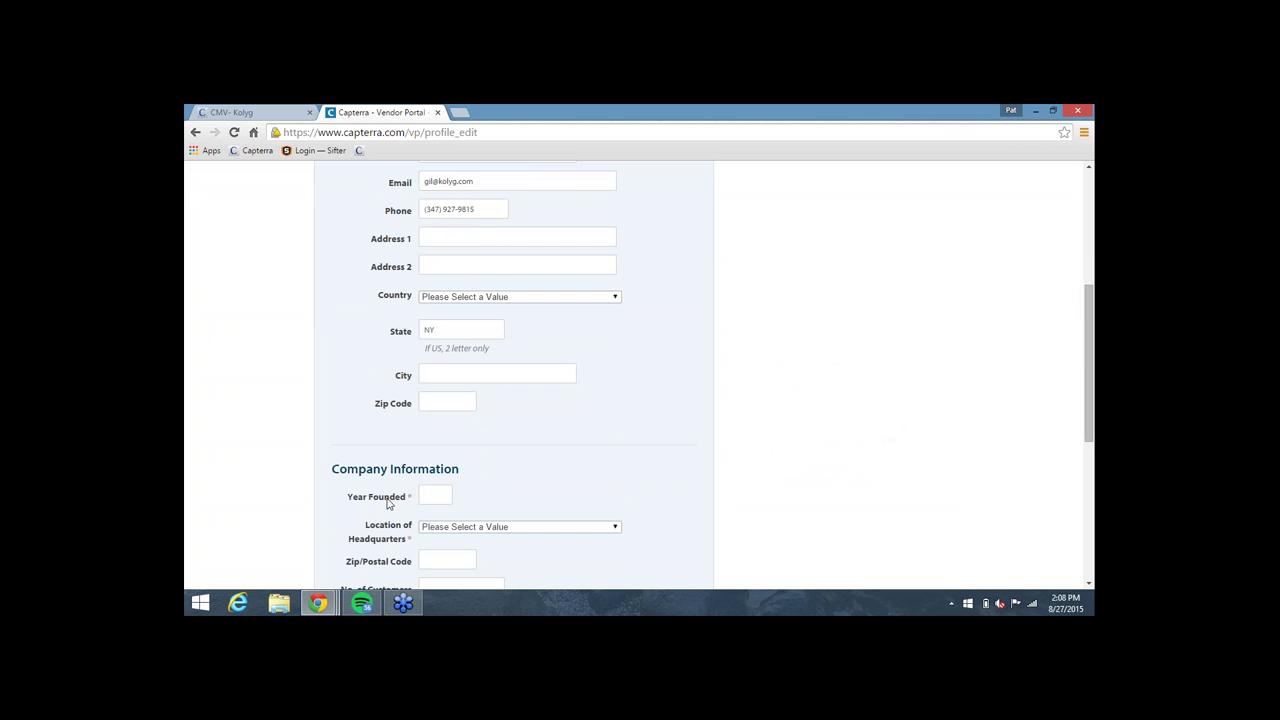
scroll(390, 512, "down", 3)
scroll(380, 450, "down", 3)
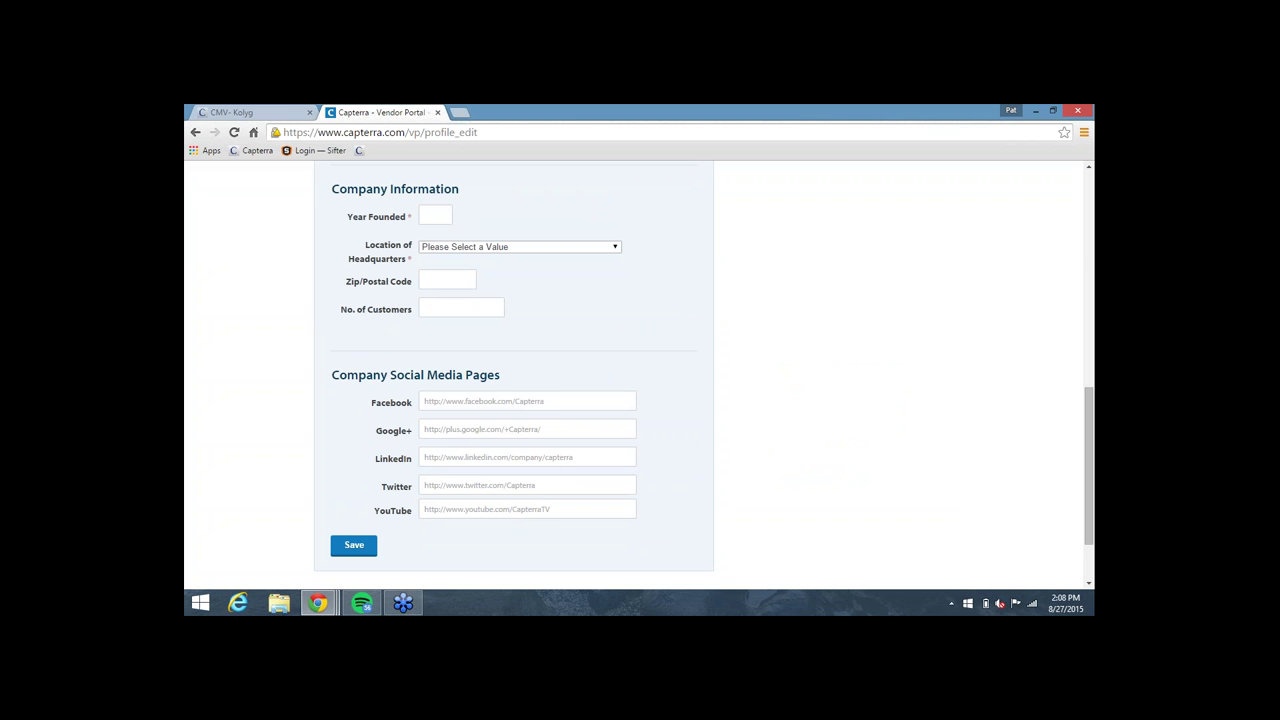
left_click(350, 546)
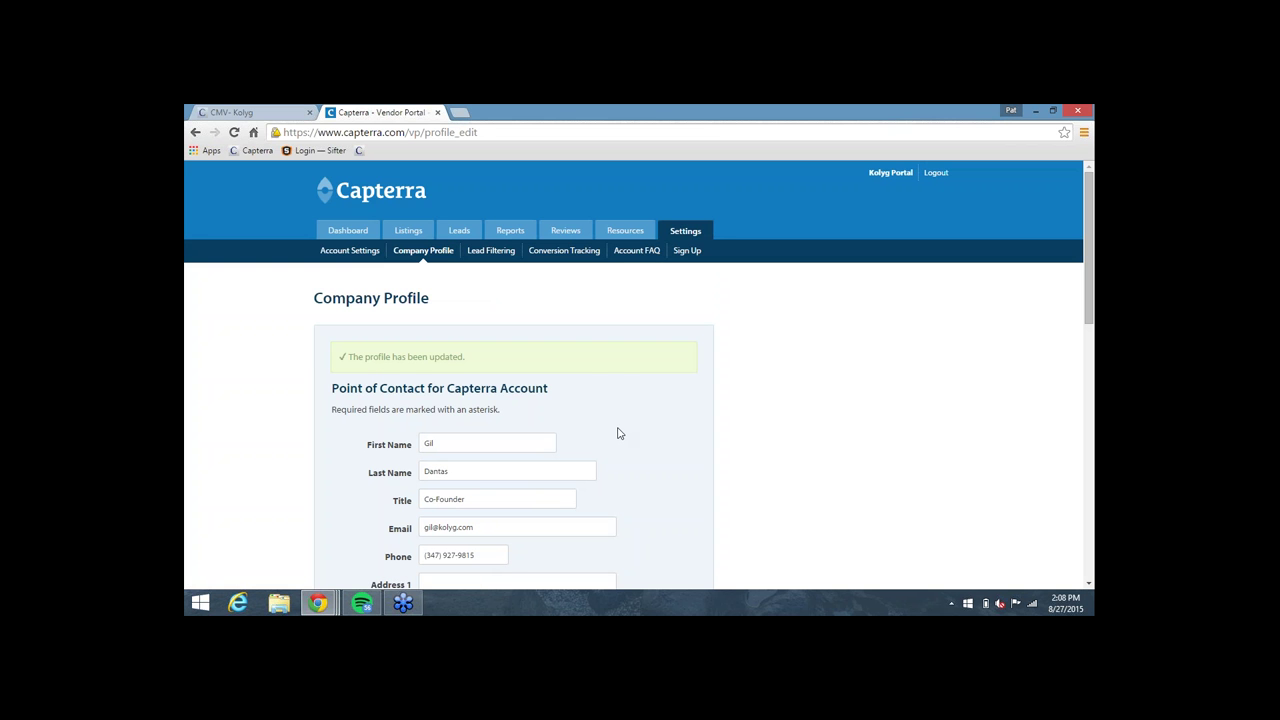
- Open Reviews and scroll to the Gather Reviews table showing Kolyg with 0 reviews
left_click(565, 231)
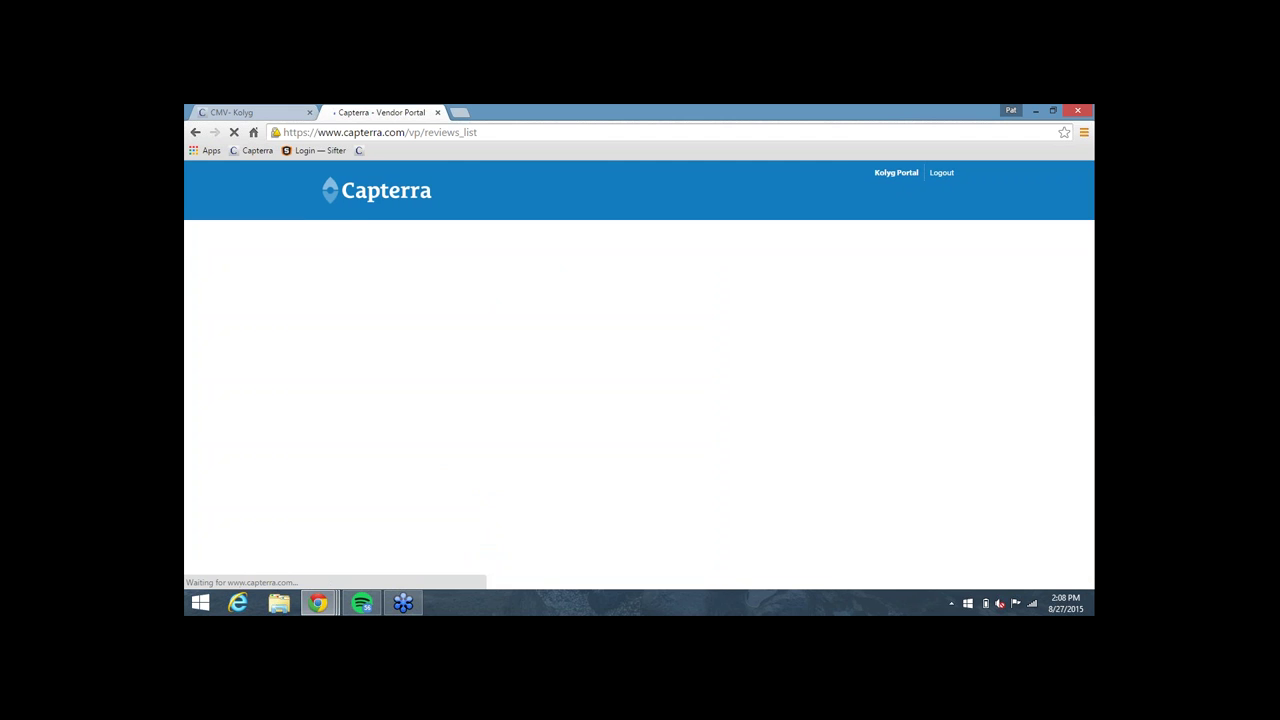
scroll(538, 339, "down", 2)
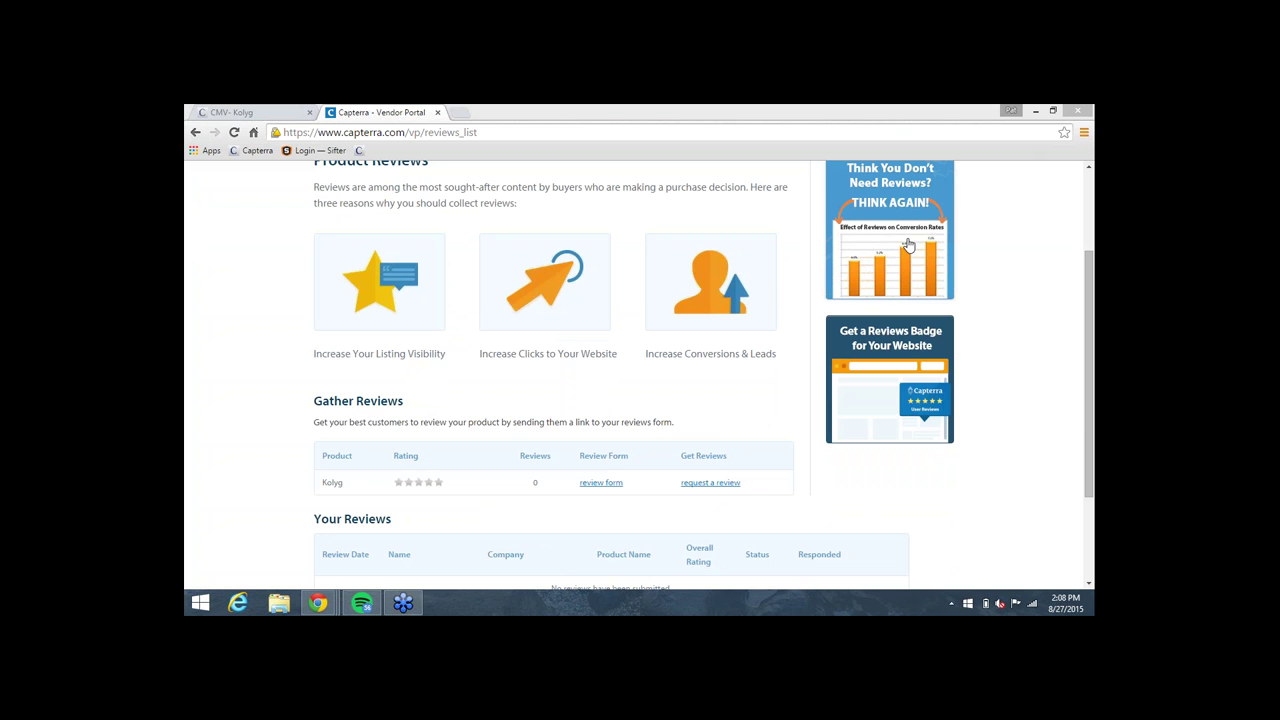
left_click(1004, 274)
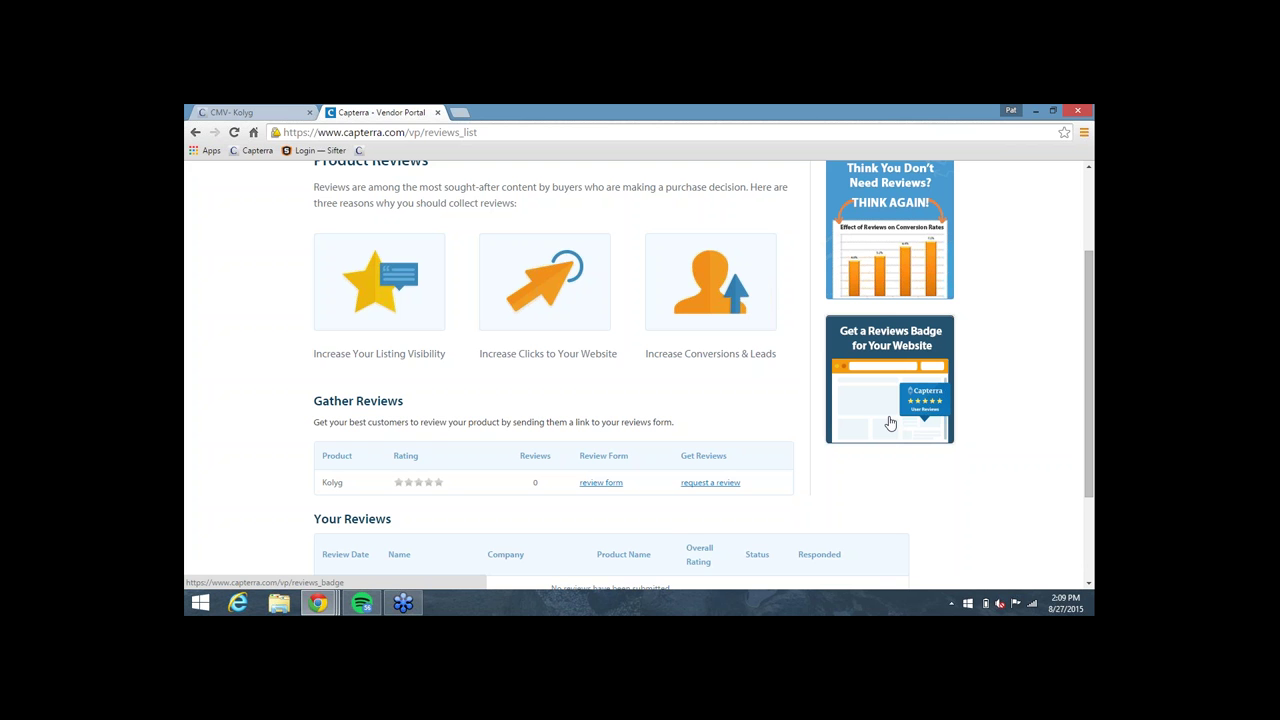
key("super+c")
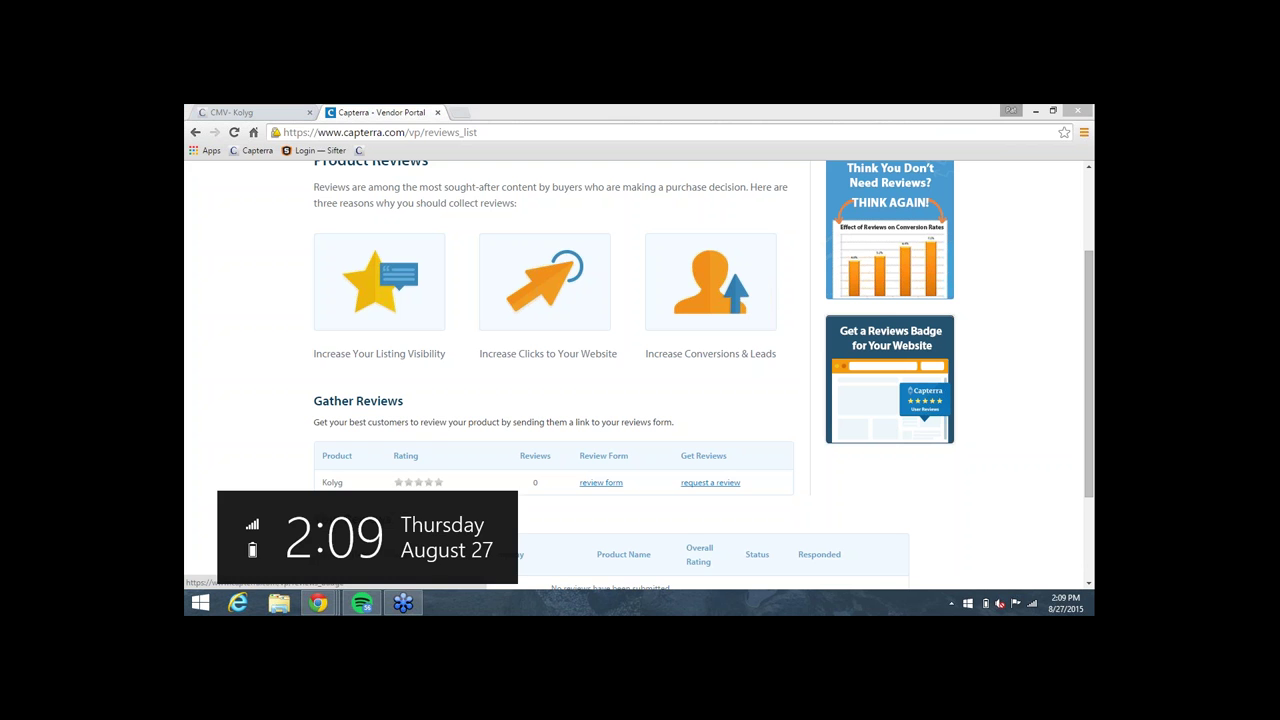
- Open Kolyg's review form link and scroll through its blank ratings, title and comments fields
left_click(604, 490)
left_click(601, 482)
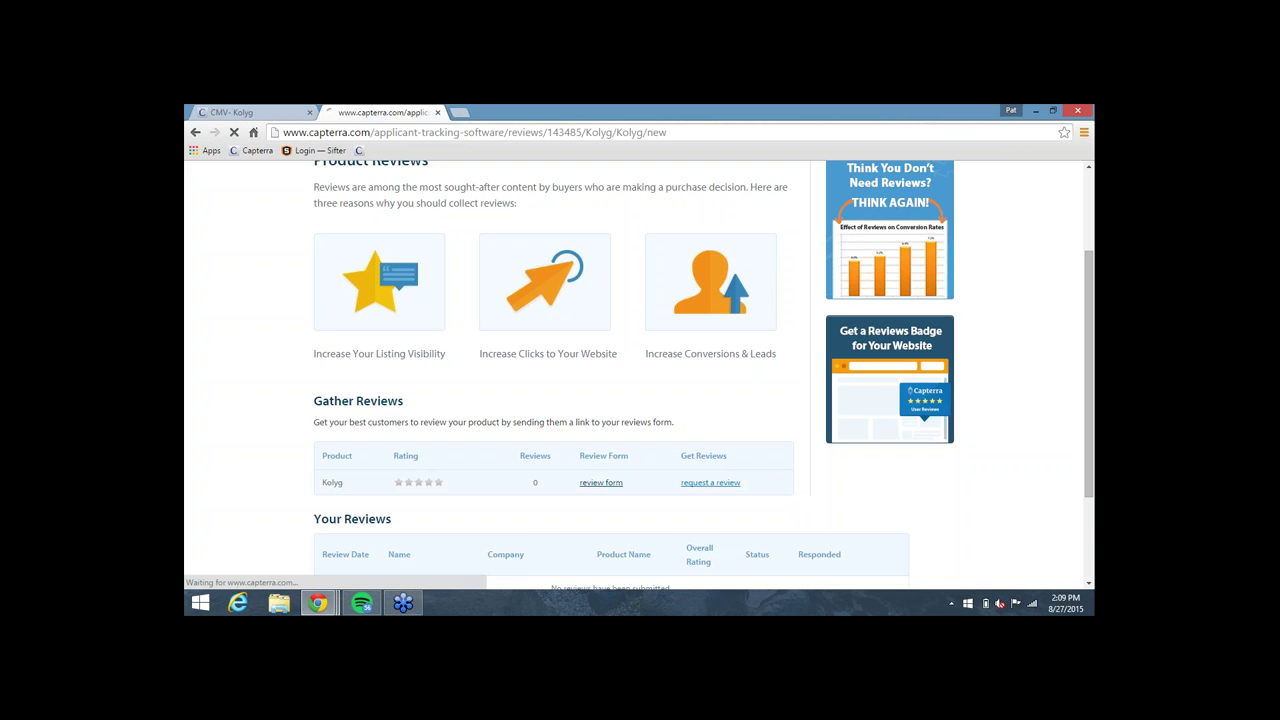
scroll(682, 356, "down", 3)
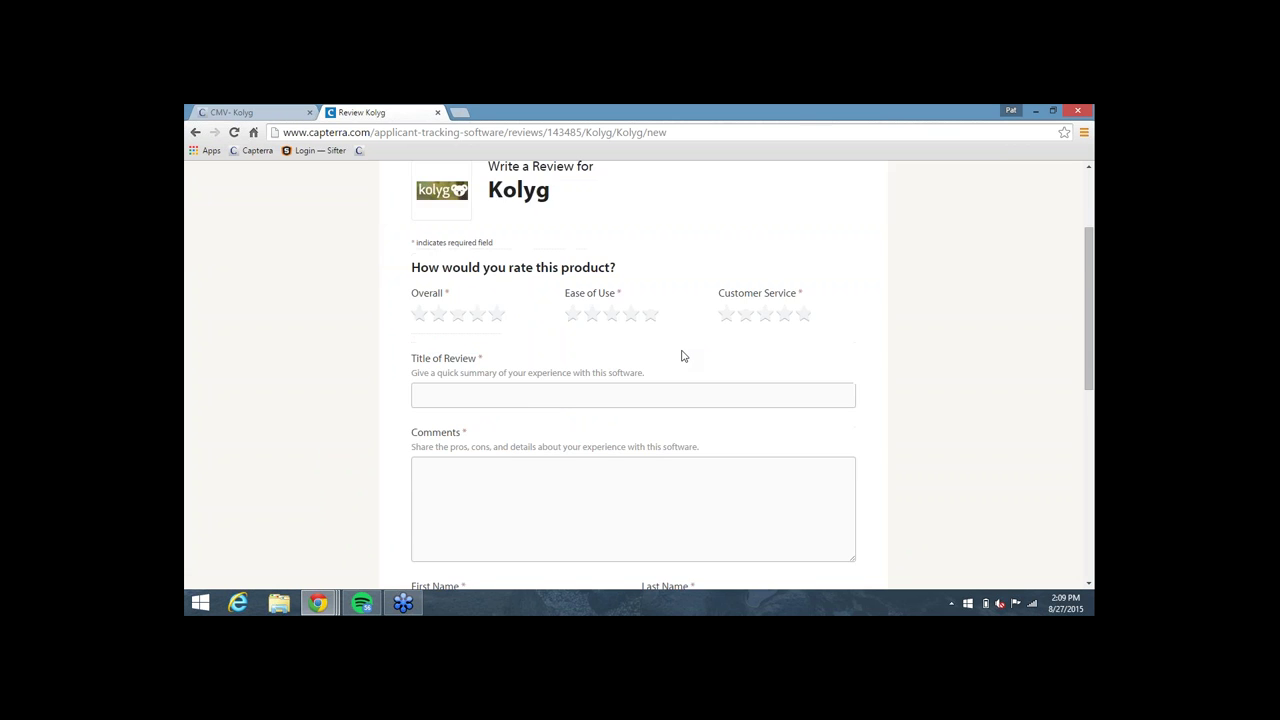
scroll(683, 356, "down", 2)
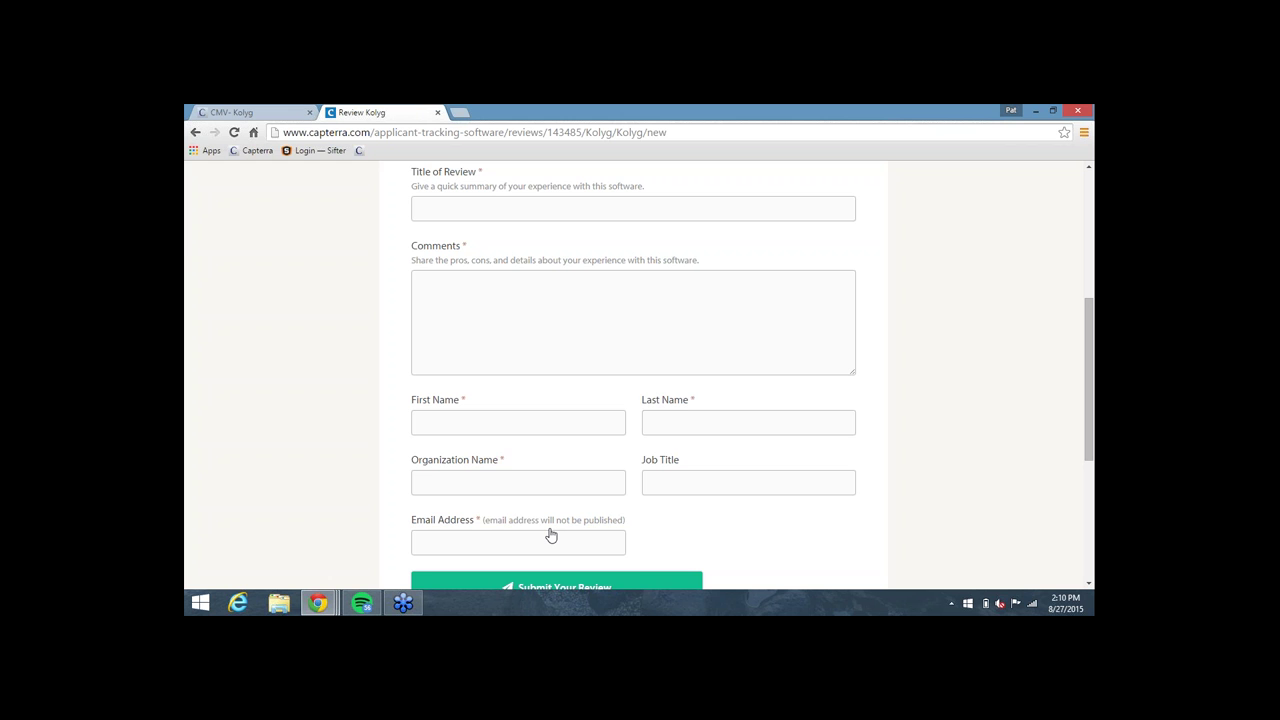
scroll(550, 536, "up", 3)
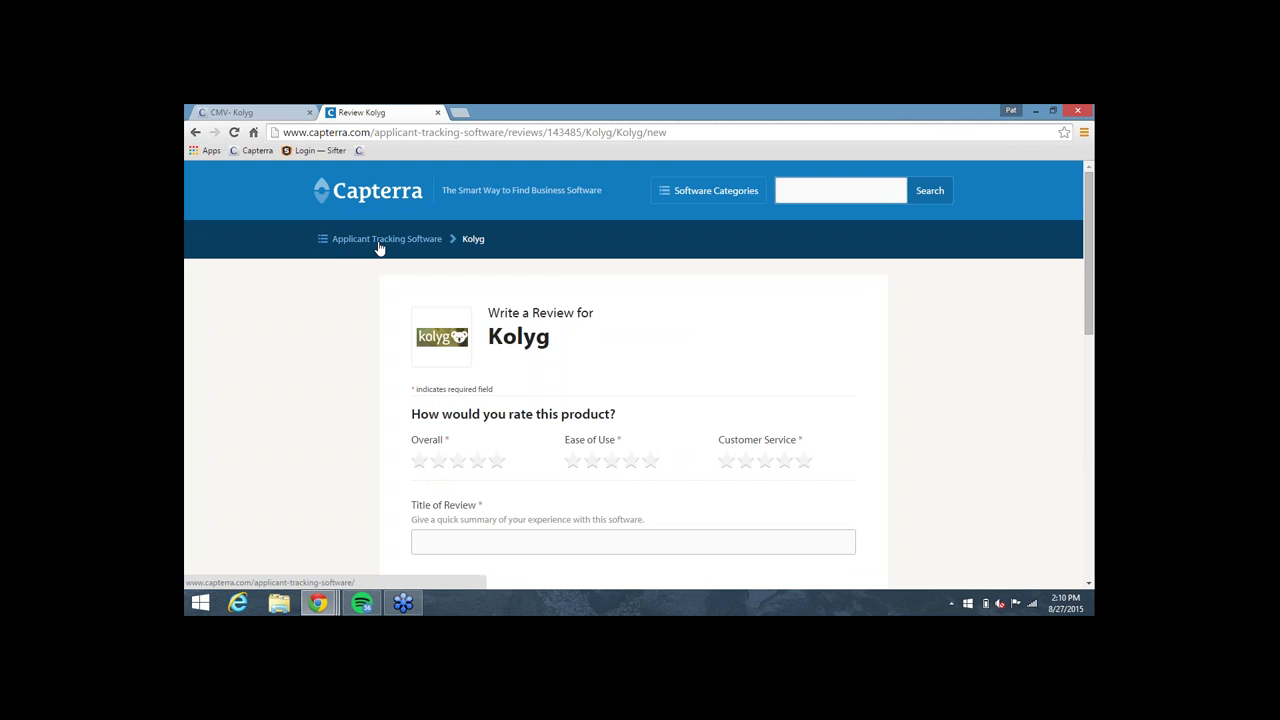
- Open Kolyg's public product profile and scroll through it and back to the top
left_click(470, 239)
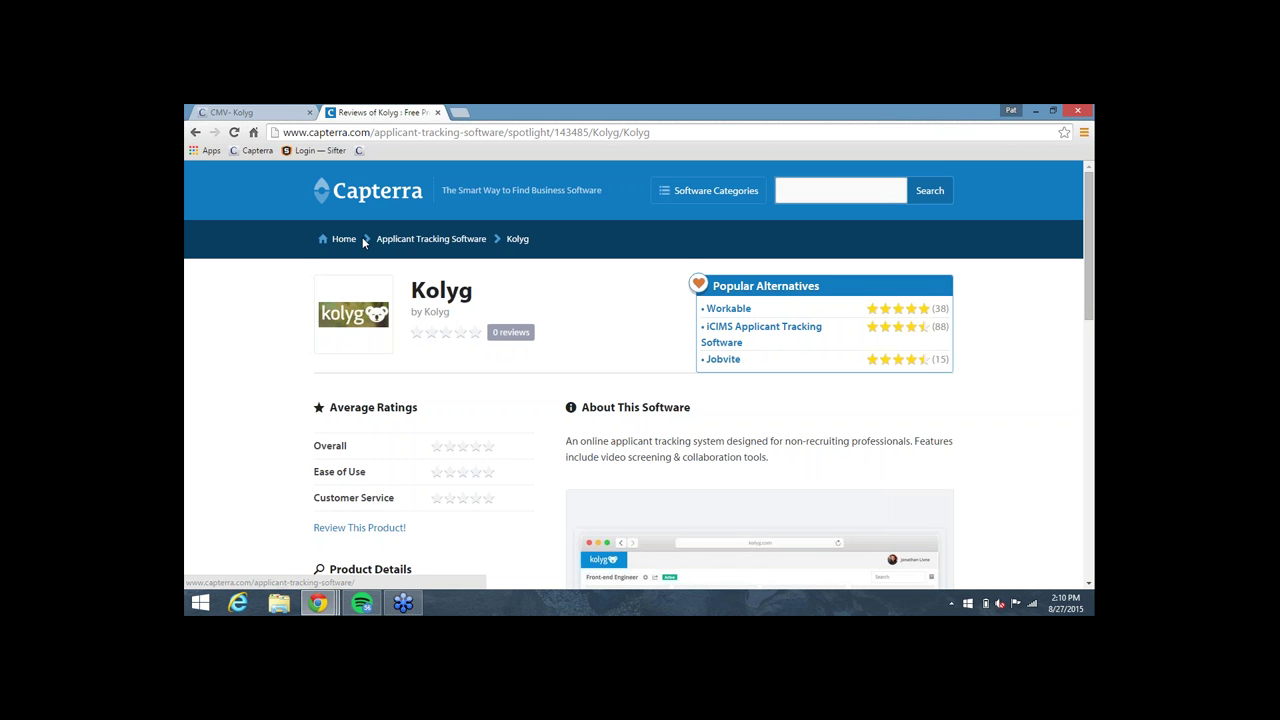
scroll(492, 375, "down", 10)
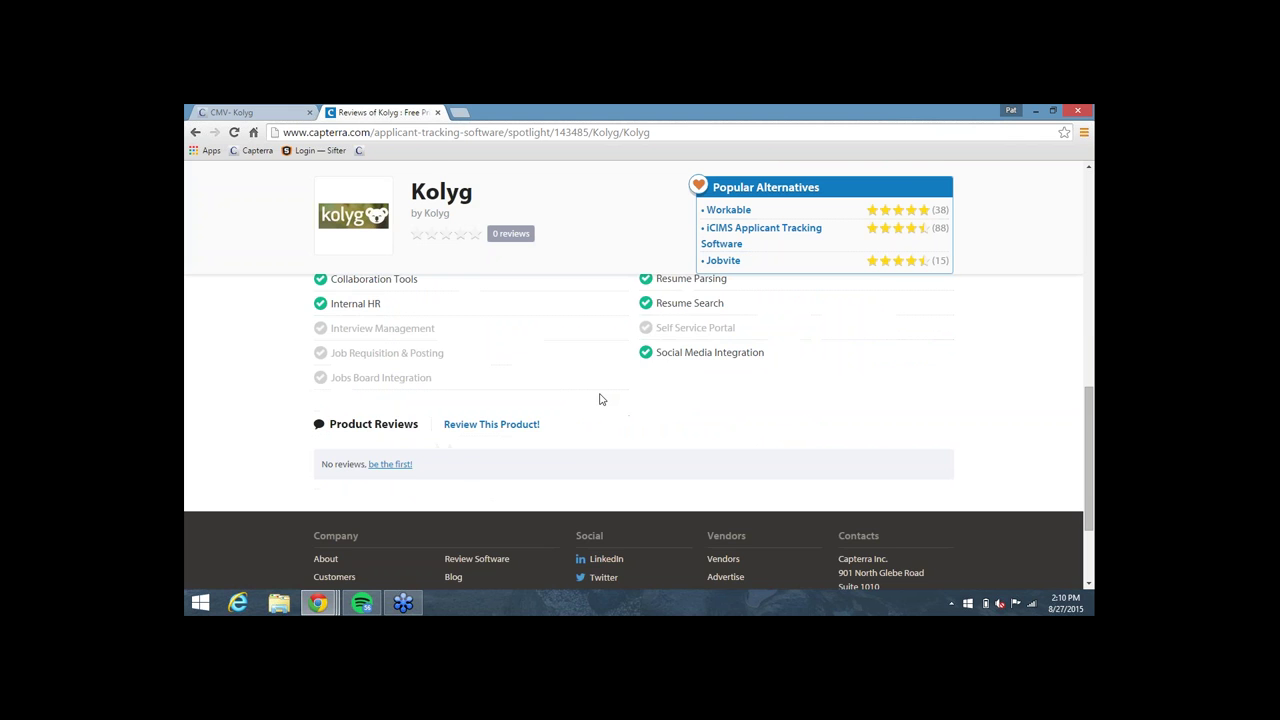
scroll(600, 399, "up", 3)
scroll(640, 400, "up", 4)
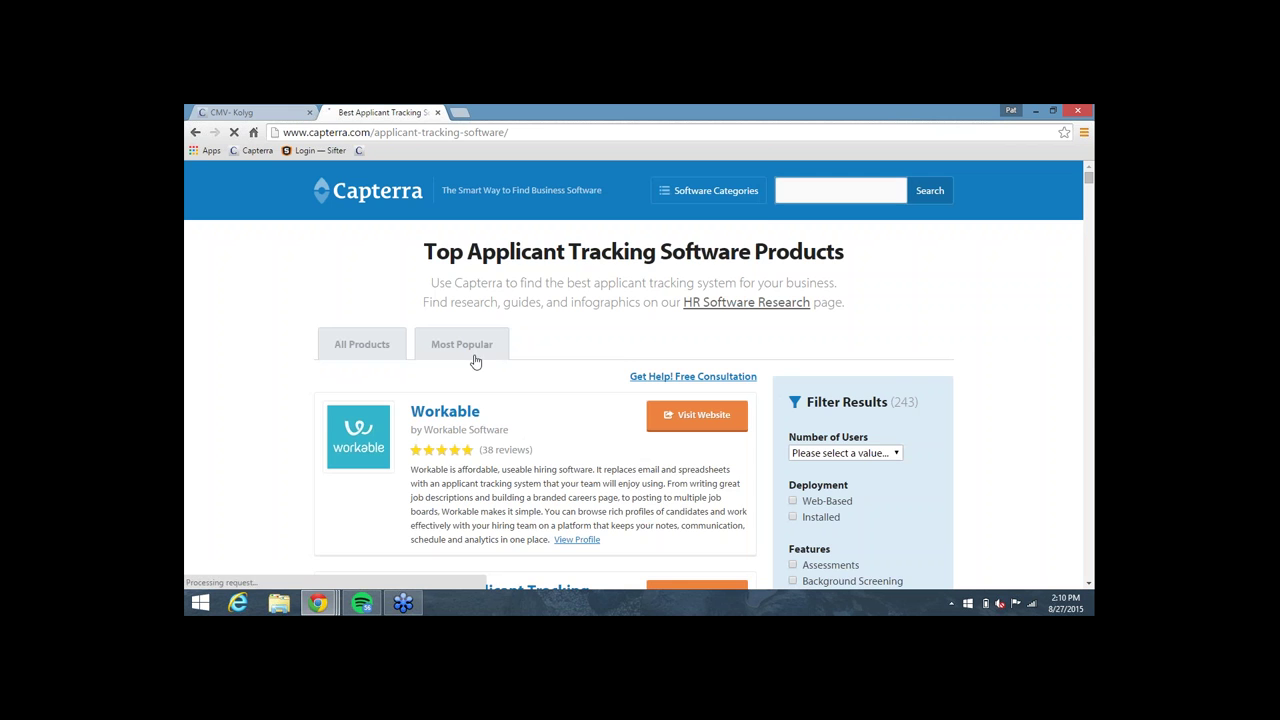
- Open the iCIMS Applicant Tracking Software profile and scroll down through its details
scroll(698, 429, "down", 3)
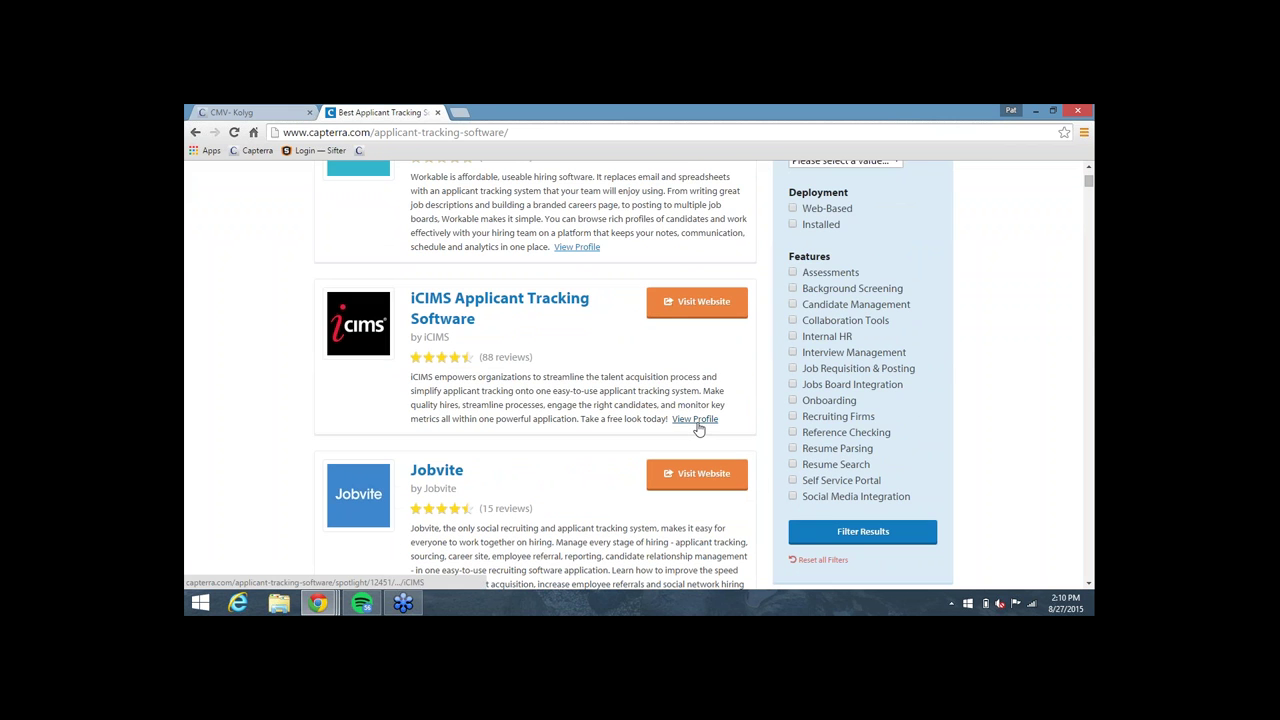
left_click(698, 429)
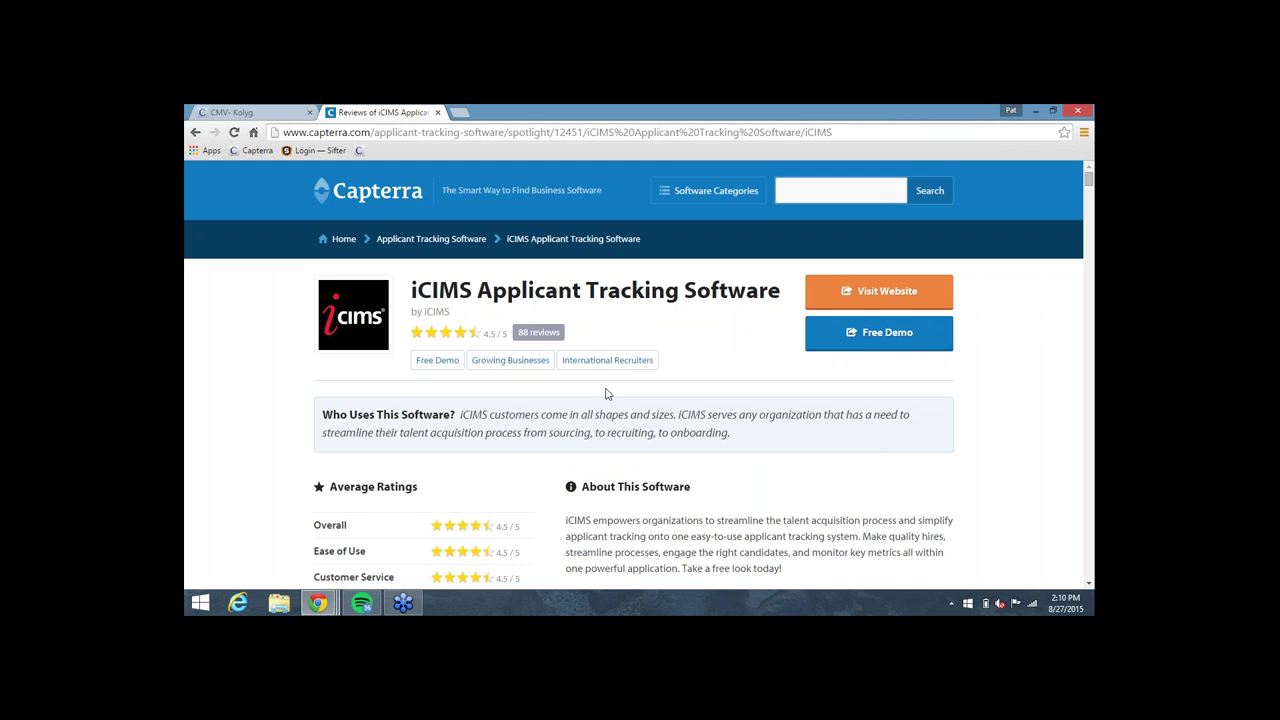
scroll(605, 391, "down", 2)
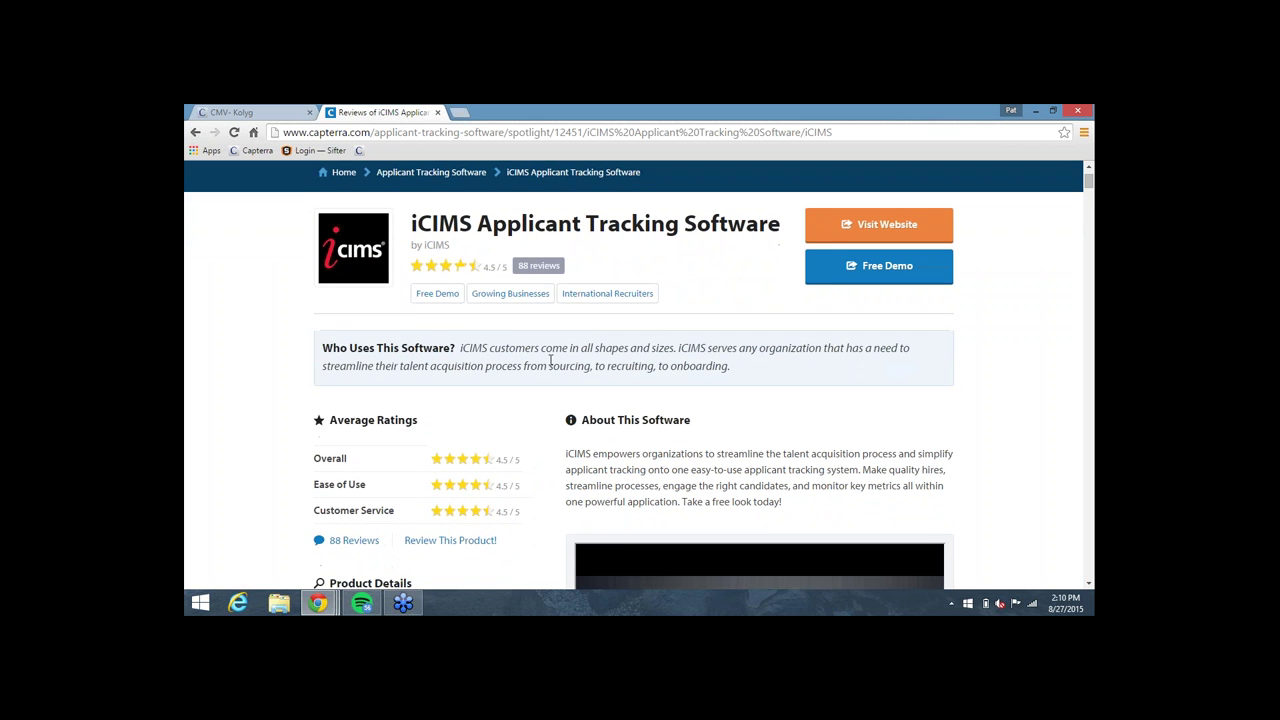
scroll(650, 408, "down", 2)
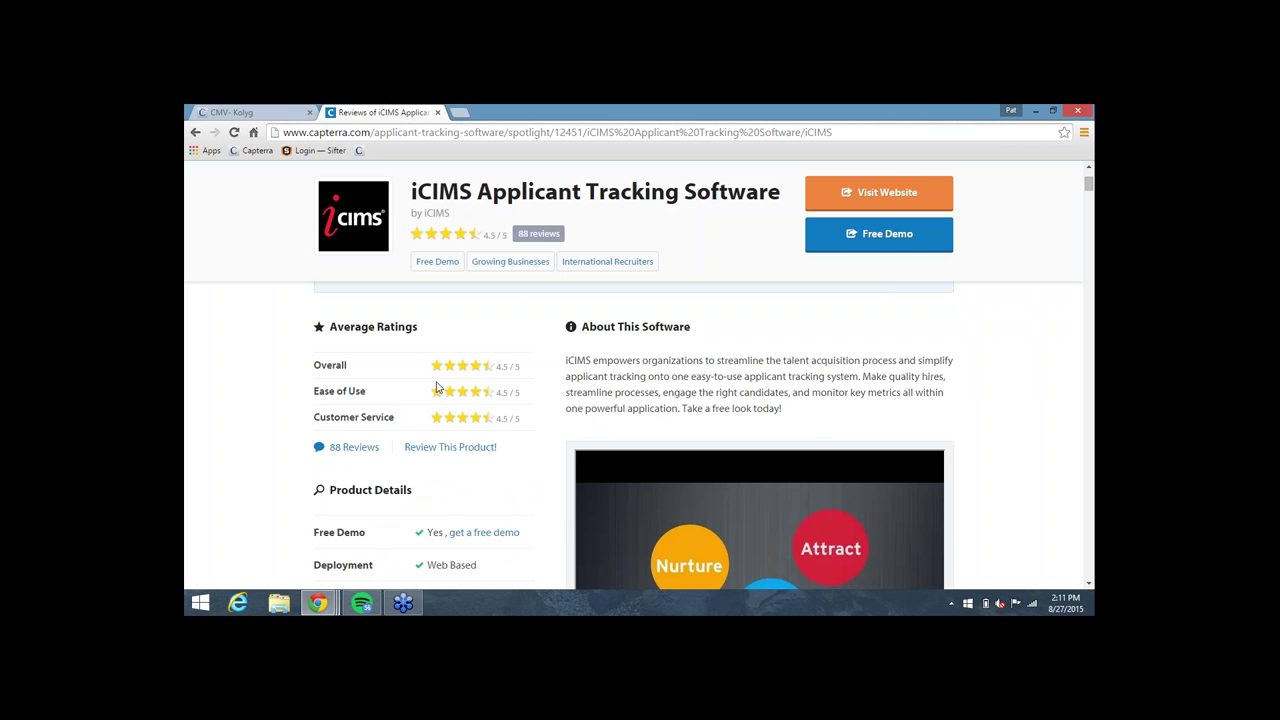
scroll(436, 388, "down", 2)
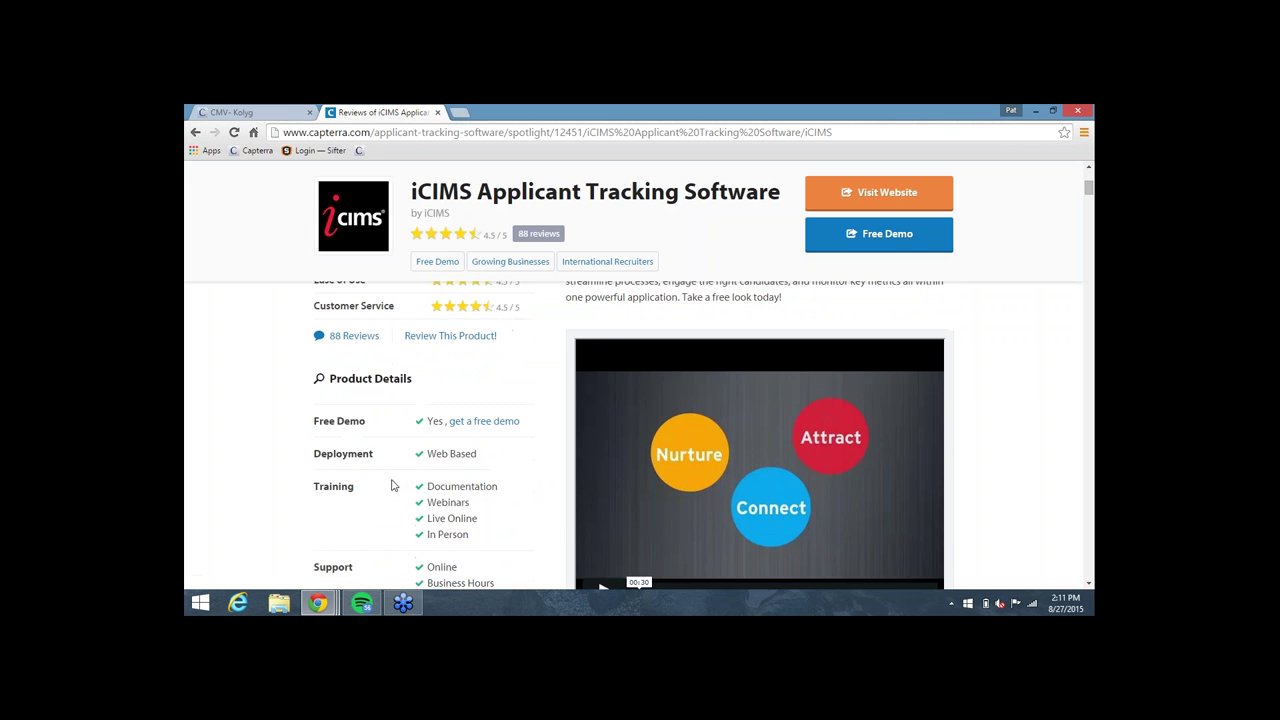
scroll(528, 449, "down", 5)
- Show iCIMS's second screenshot in place of the video, then browse features and reviews
scroll(528, 449, "up", 2)
left_click(644, 477)
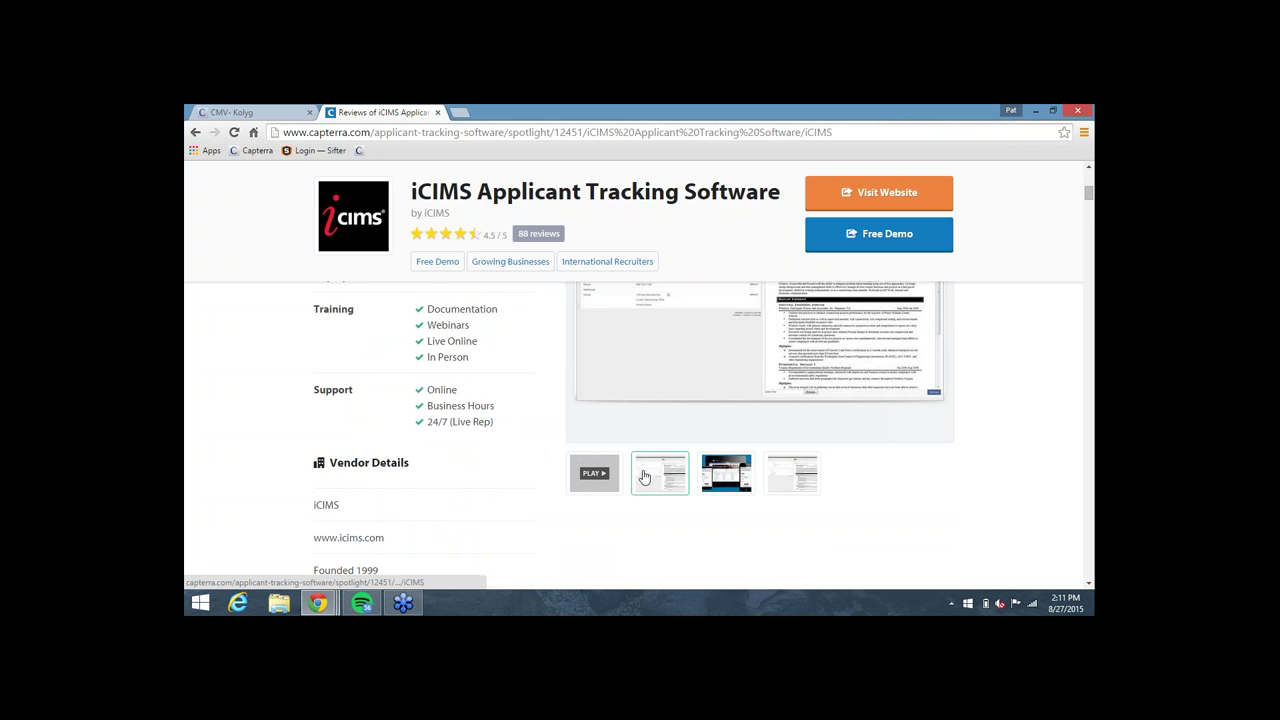
scroll(688, 449, "up", 2)
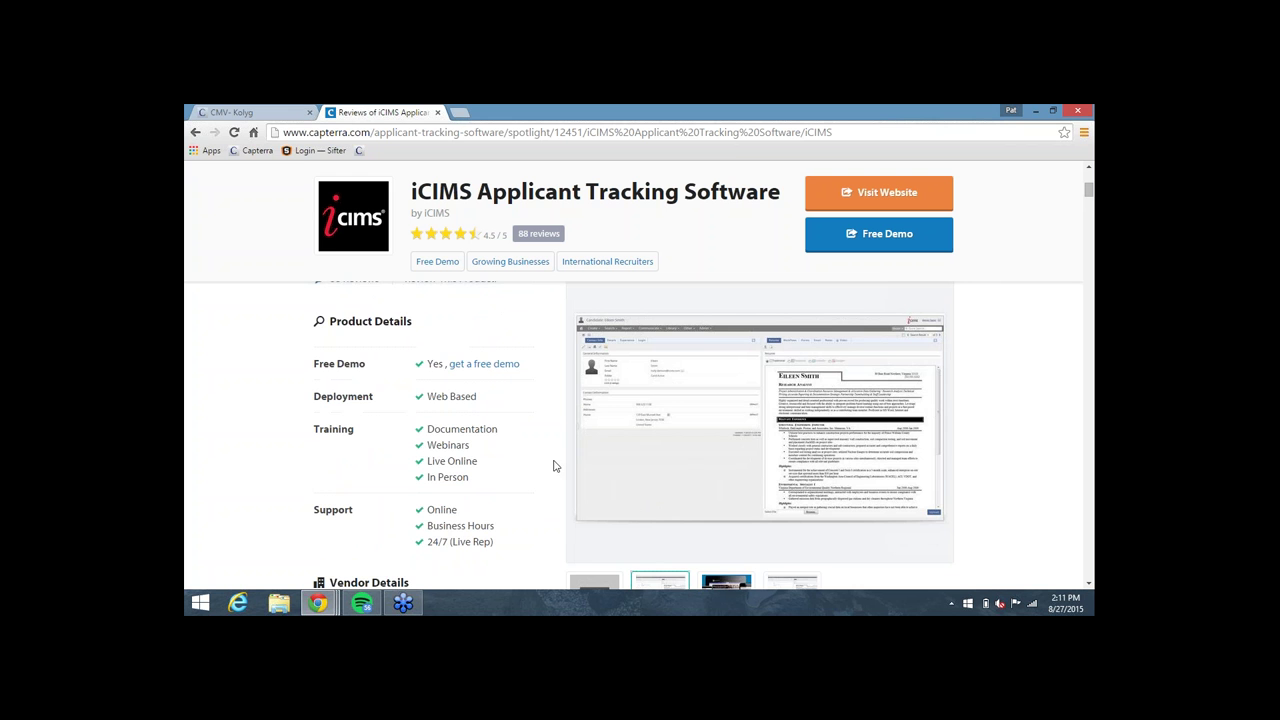
scroll(528, 476, "down", 4)
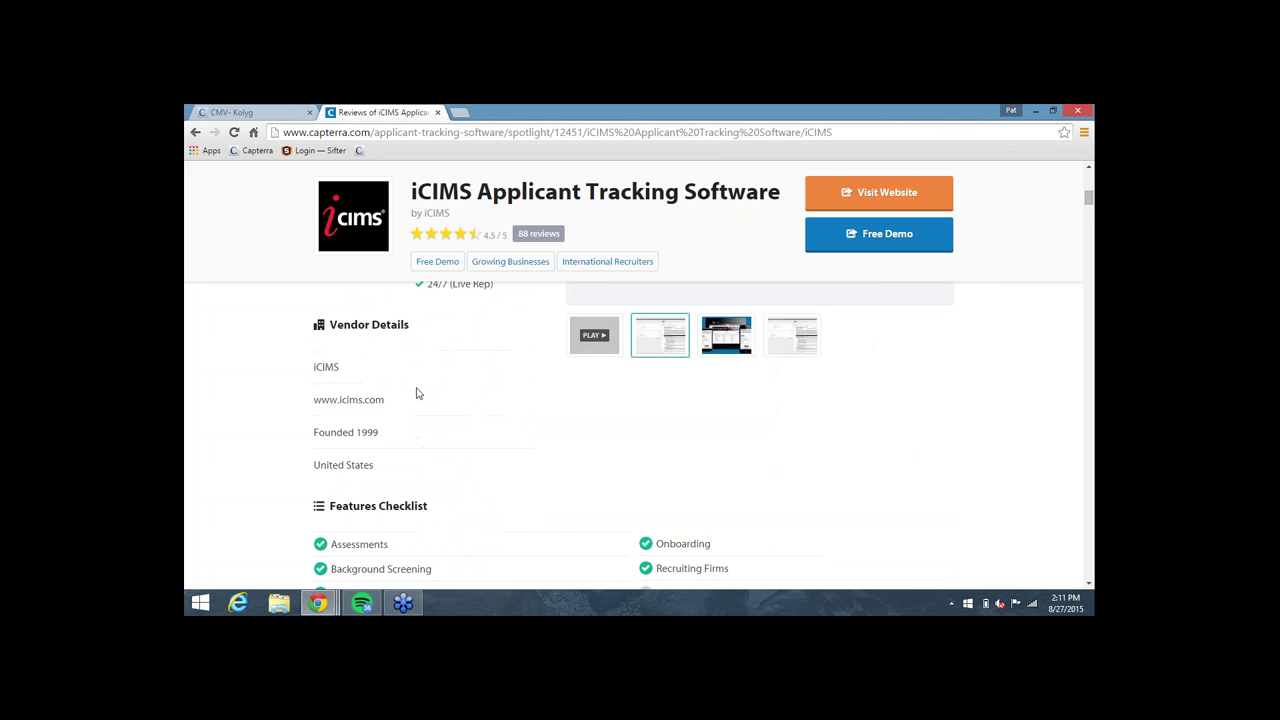
scroll(417, 393, "down", 1)
scroll(417, 393, "down", 2)
scroll(461, 499, "down", 3)
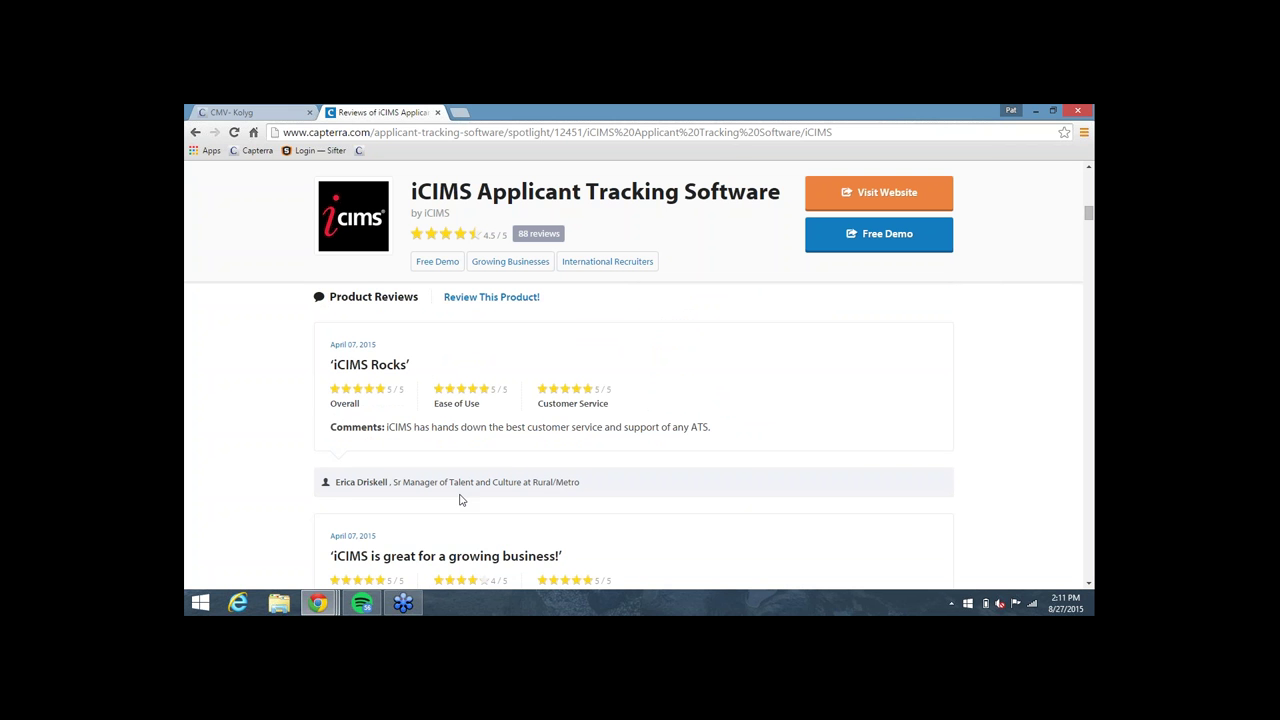
scroll(461, 499, "up", 8)
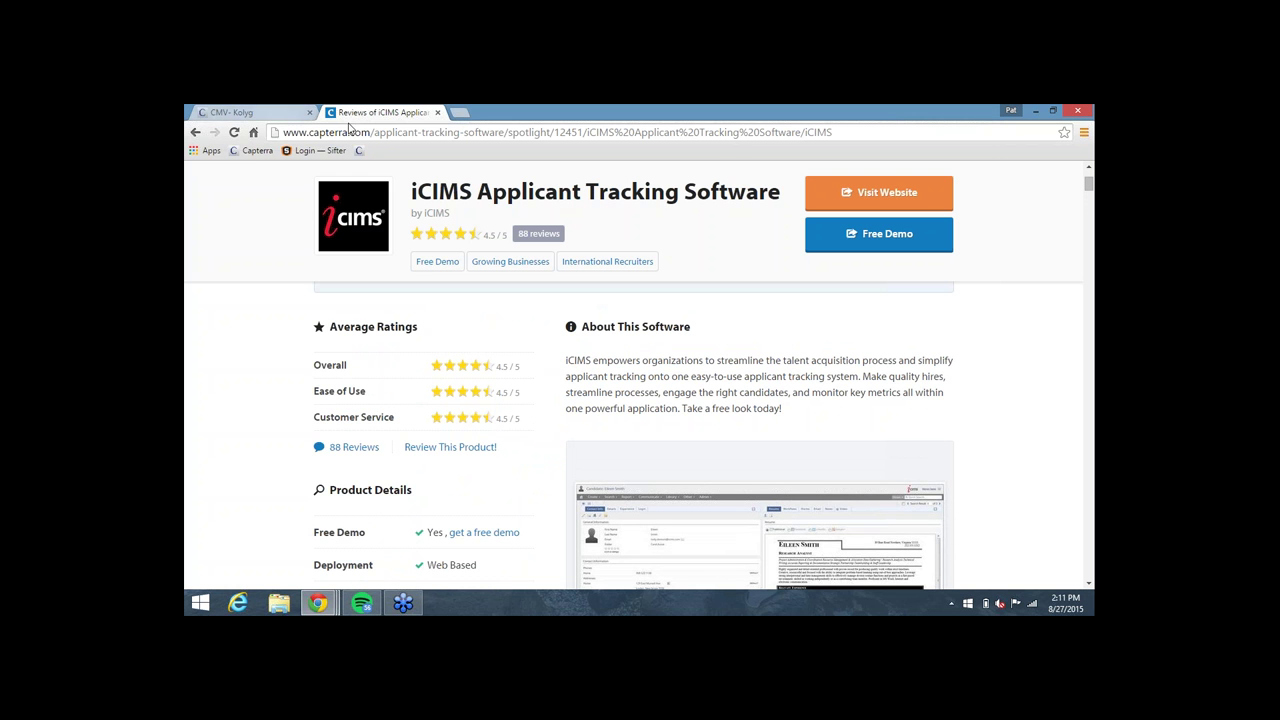
- Go back three pages from the iCIMS profile to the portal's reviews list
left_click(196, 132)
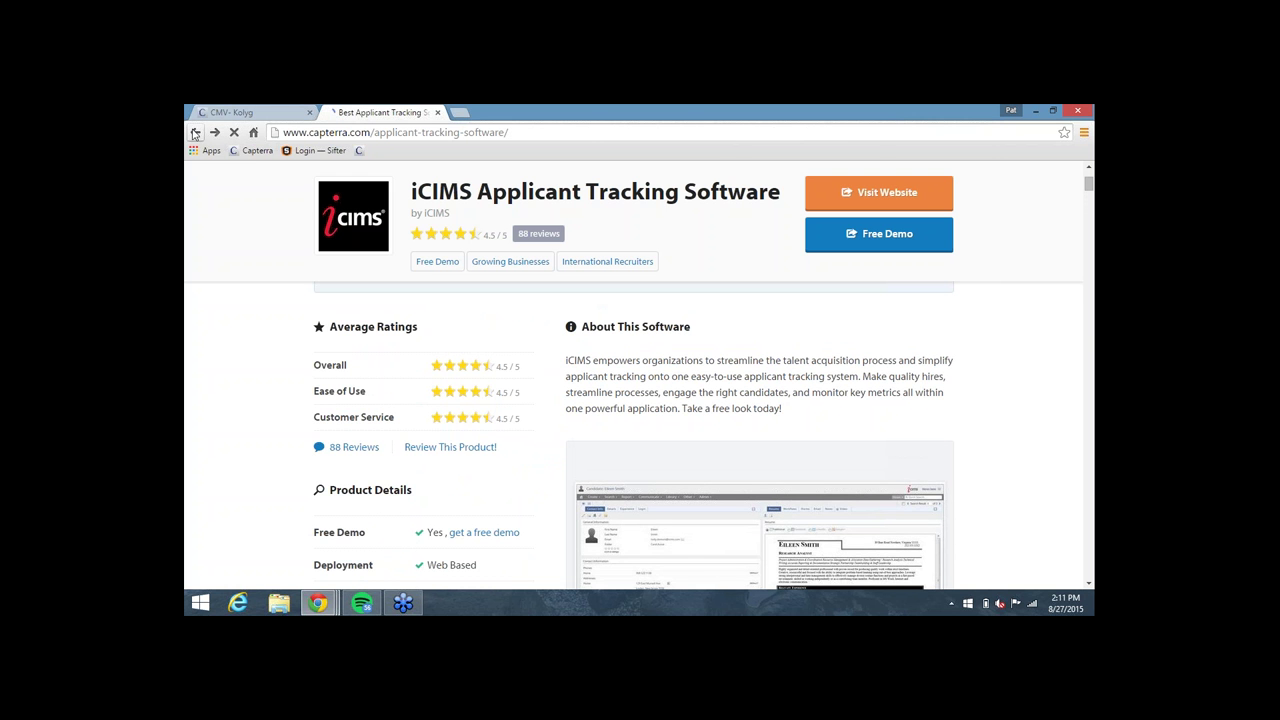
left_click(196, 132)
left_click(196, 132)
- Open the Capterra Webinars page under Resources and browse the monthly lead-generation videos
scroll(470, 253, "up", 3)
left_click(614, 237)
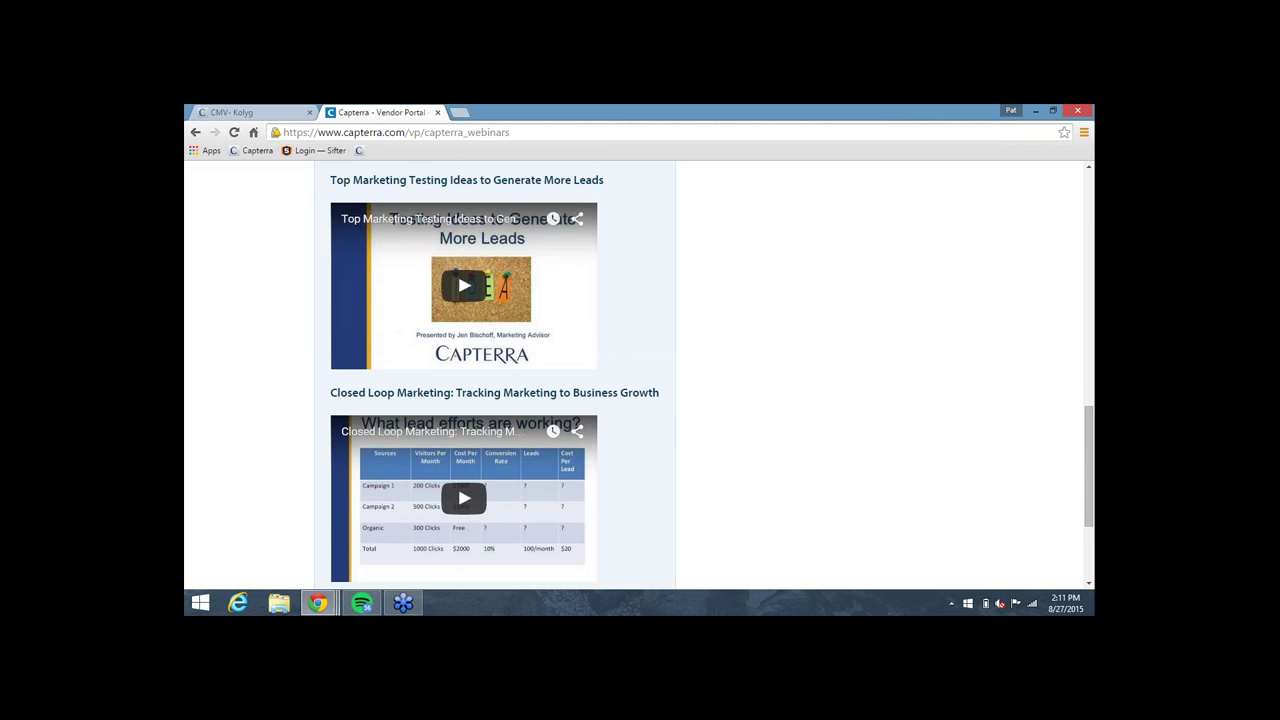
scroll(457, 337, "down", 4)
scroll(457, 337, "up", 10)
scroll(397, 269, "up", 1)
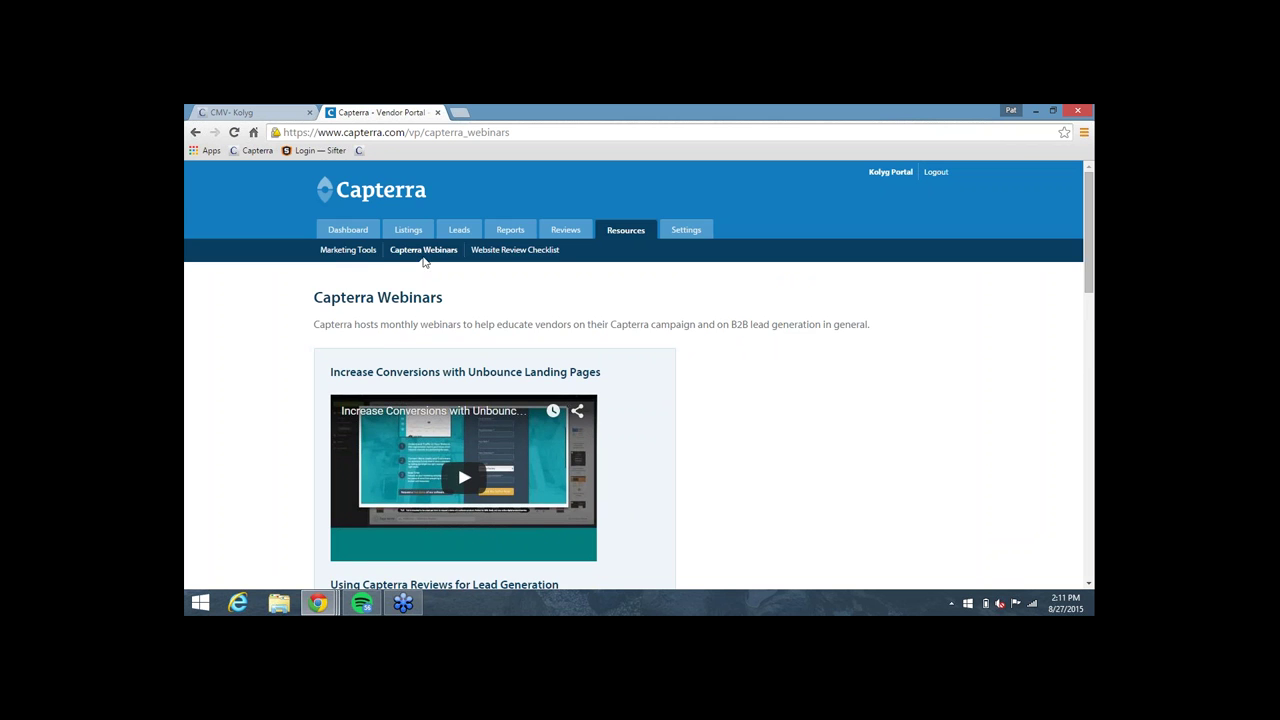
- Open the Marketing Tools resources page under Resources
left_click(348, 250)
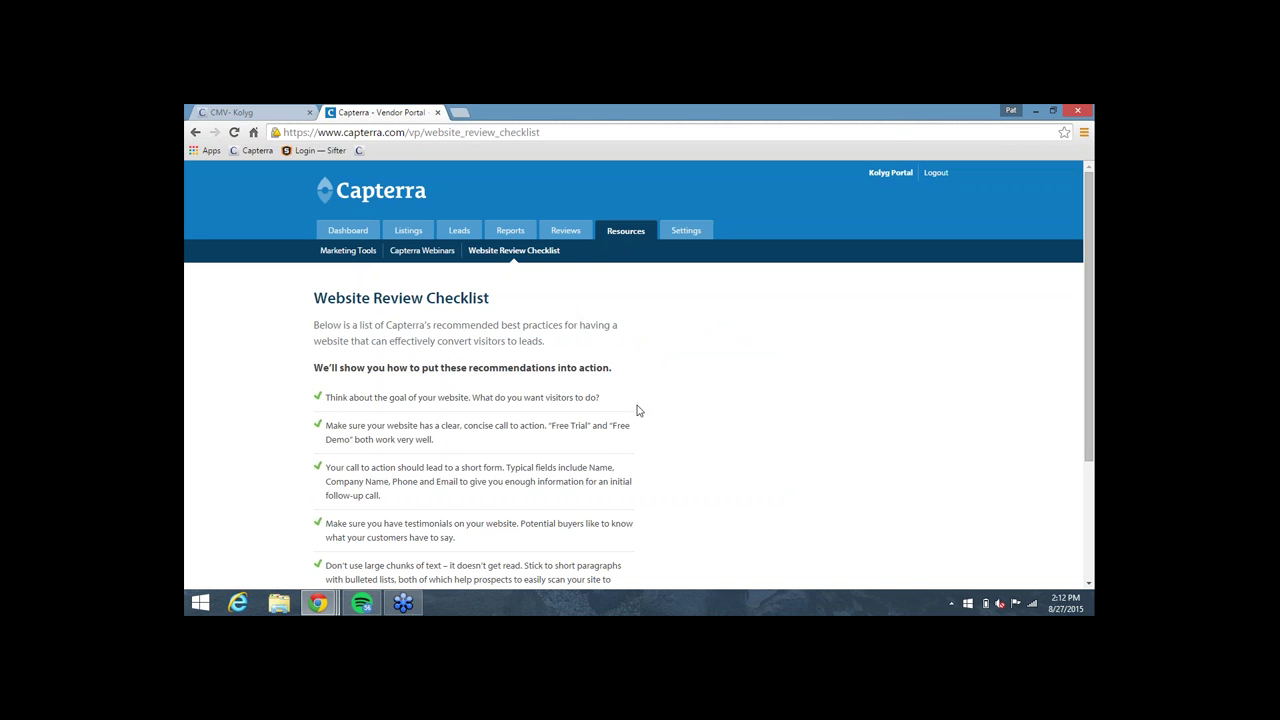
- Open Account Settings, showing Basic Listing enrolled and Pay Per Click not enrolled
left_click(684, 234)
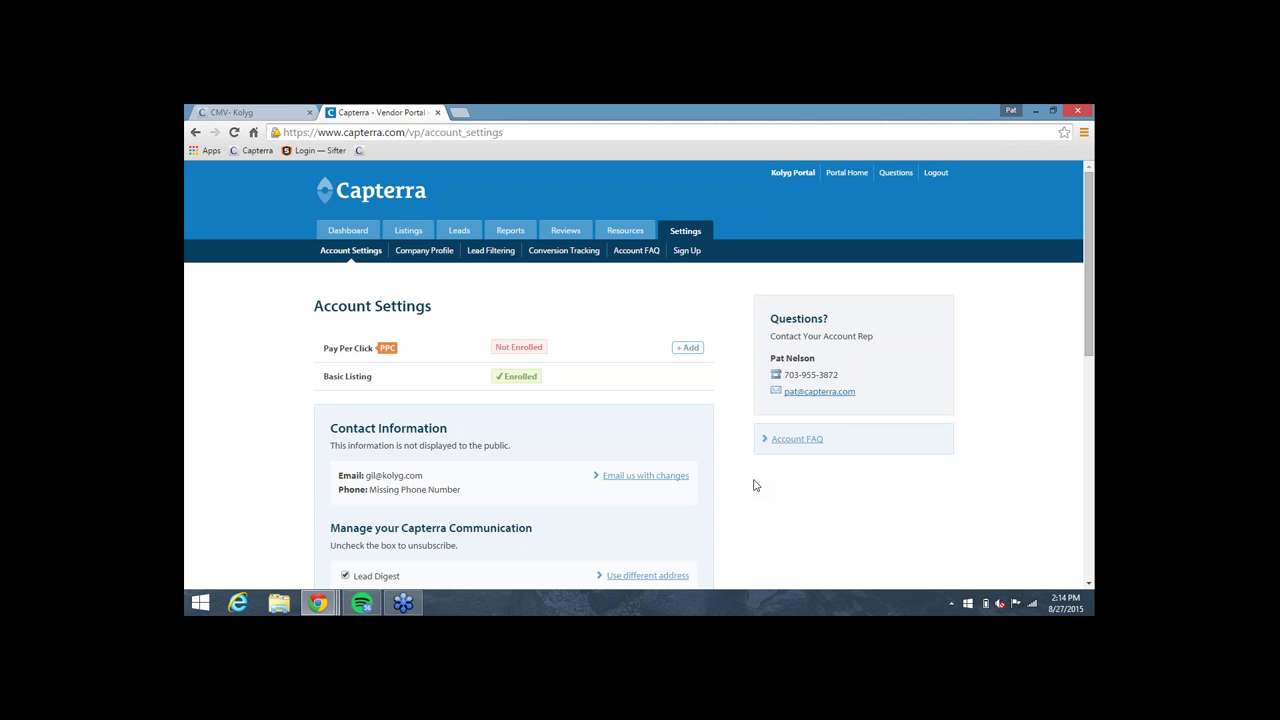
- From the Dashboard, go to Listings and follow Kolyg's Applicant Tracking directory link
left_click(353, 232)
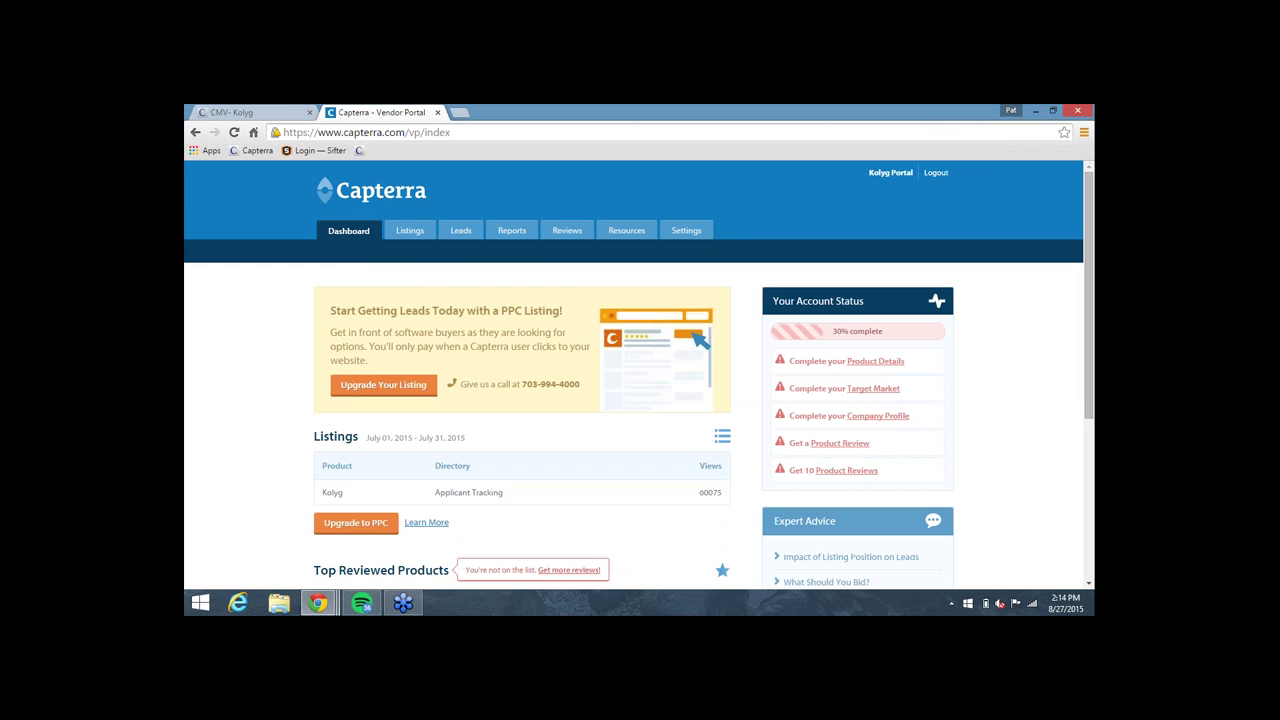
scroll(680, 260, "down", 1)
scroll(680, 260, "up", 1)
left_click(415, 232)
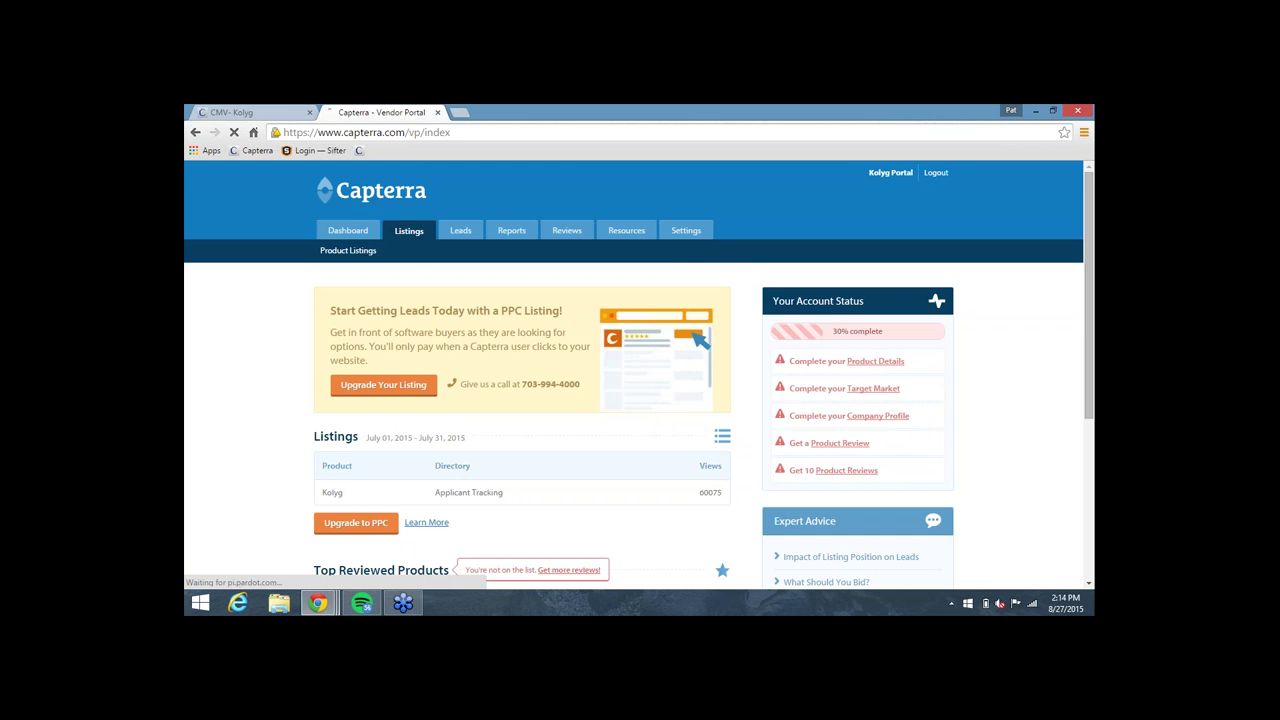
scroll(377, 440, "down", 3)
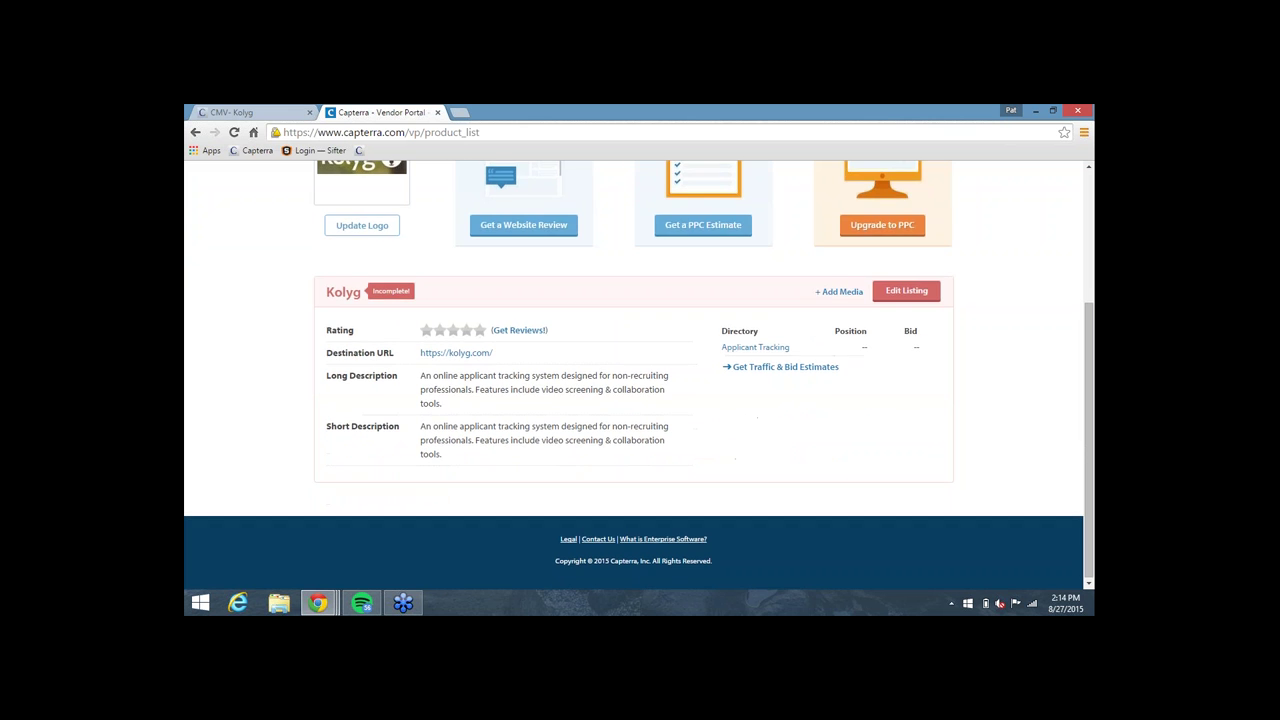
left_click(758, 347)
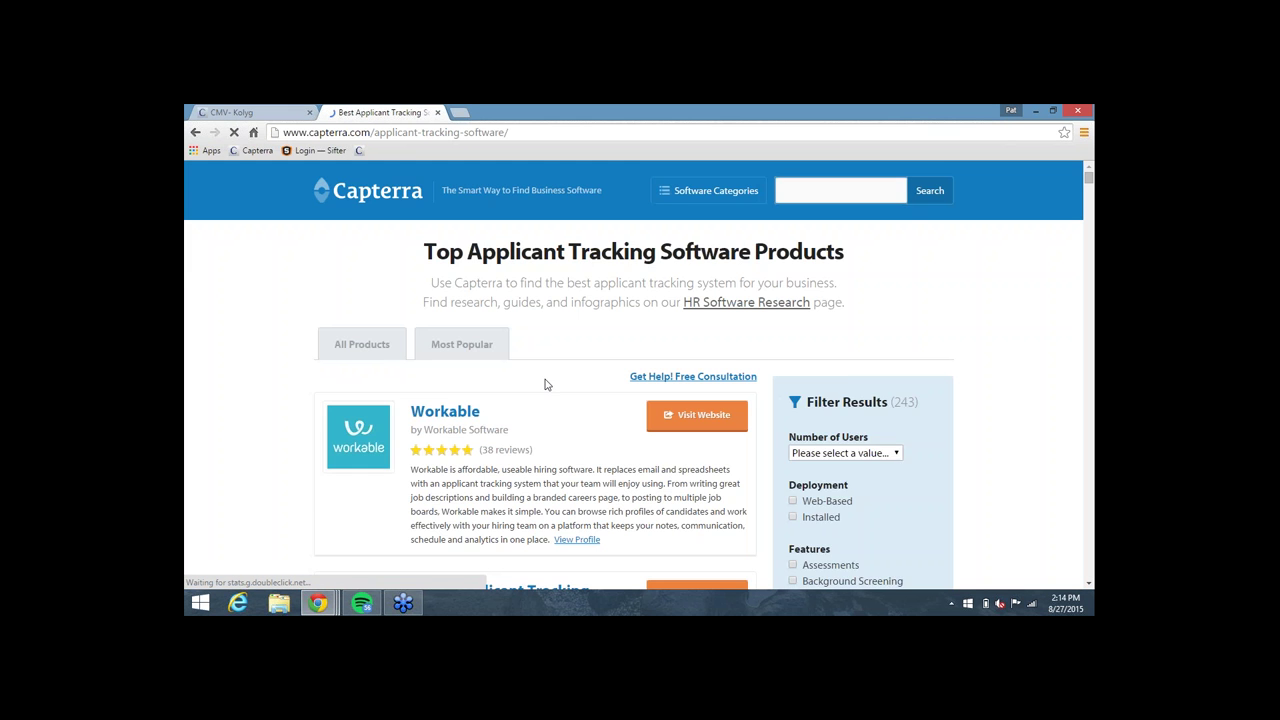
- Open the iCIMS public profile (4.5/5 from 88 reviews) and scroll through it
scroll(545, 383, "down", 2)
scroll(545, 383, "down", 4)
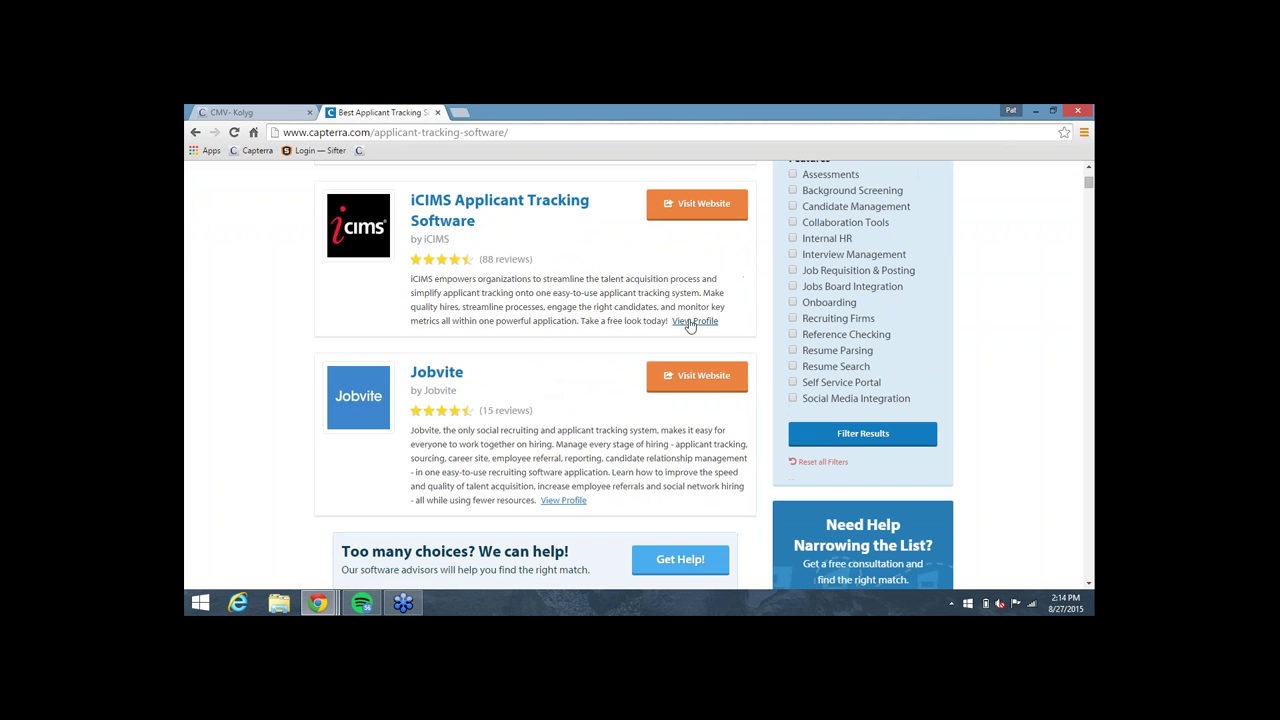
left_click(694, 320)
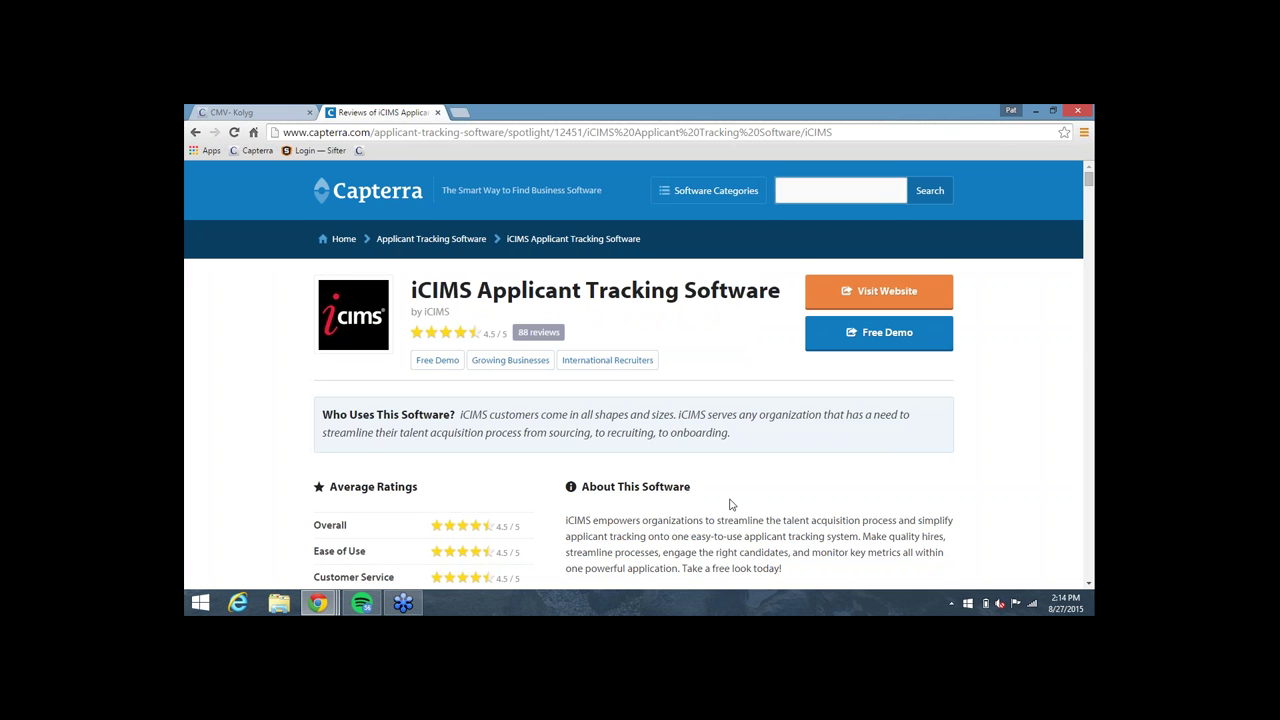
scroll(731, 505, "down", 1)
scroll(731, 505, "down", 3)
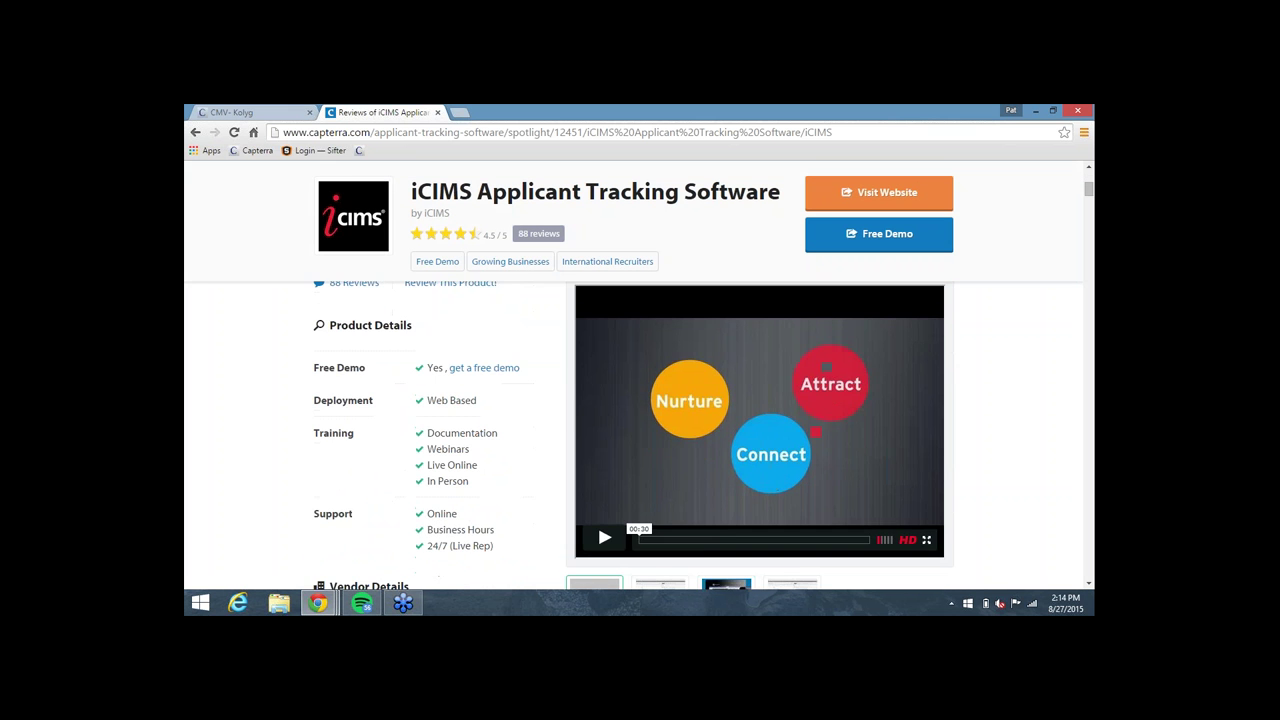
scroll(480, 429, "down", 4)
scroll(480, 429, "up", 1)
scroll(480, 429, "down", 3)
scroll(479, 428, "down", 5)
scroll(479, 428, "down", 3)
scroll(479, 428, "up", 7)
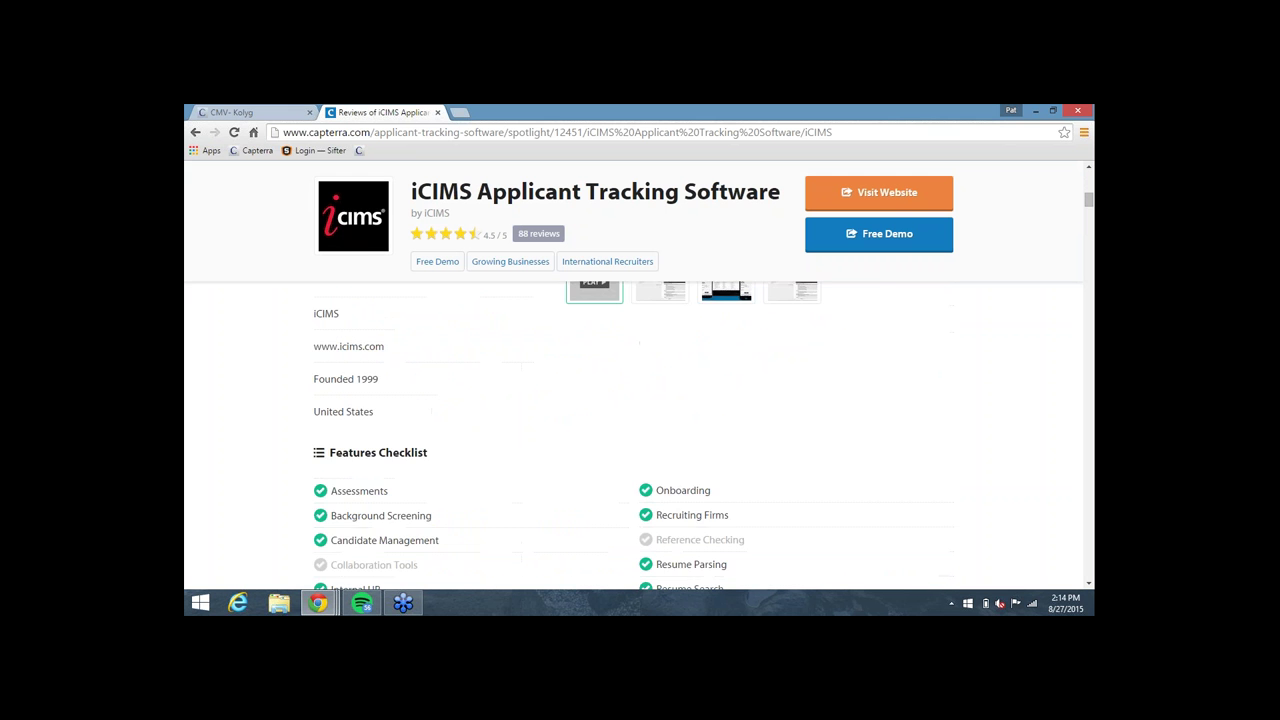
scroll(479, 428, "up", 6)
scroll(634, 430, "up", 2)
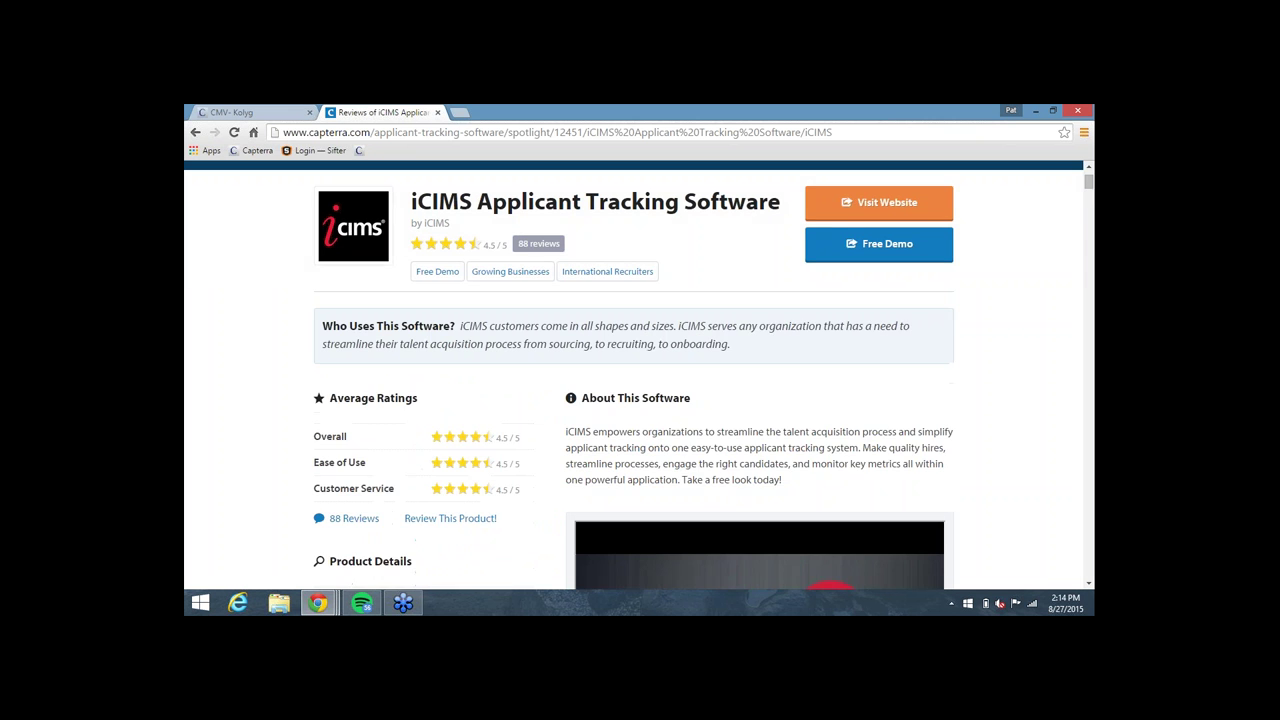
scroll(634, 430, "up", 1)
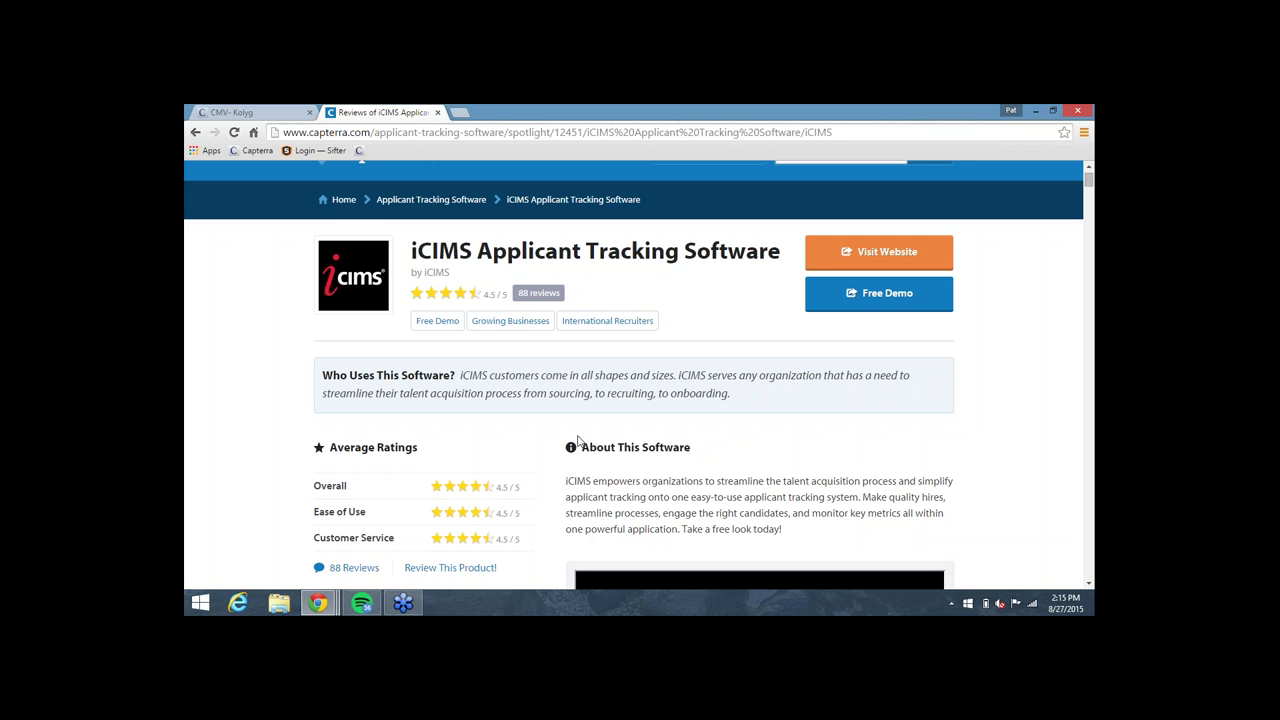
- Go back twice from the iCIMS profile to the Kolyg product listing
right_click(469, 301)
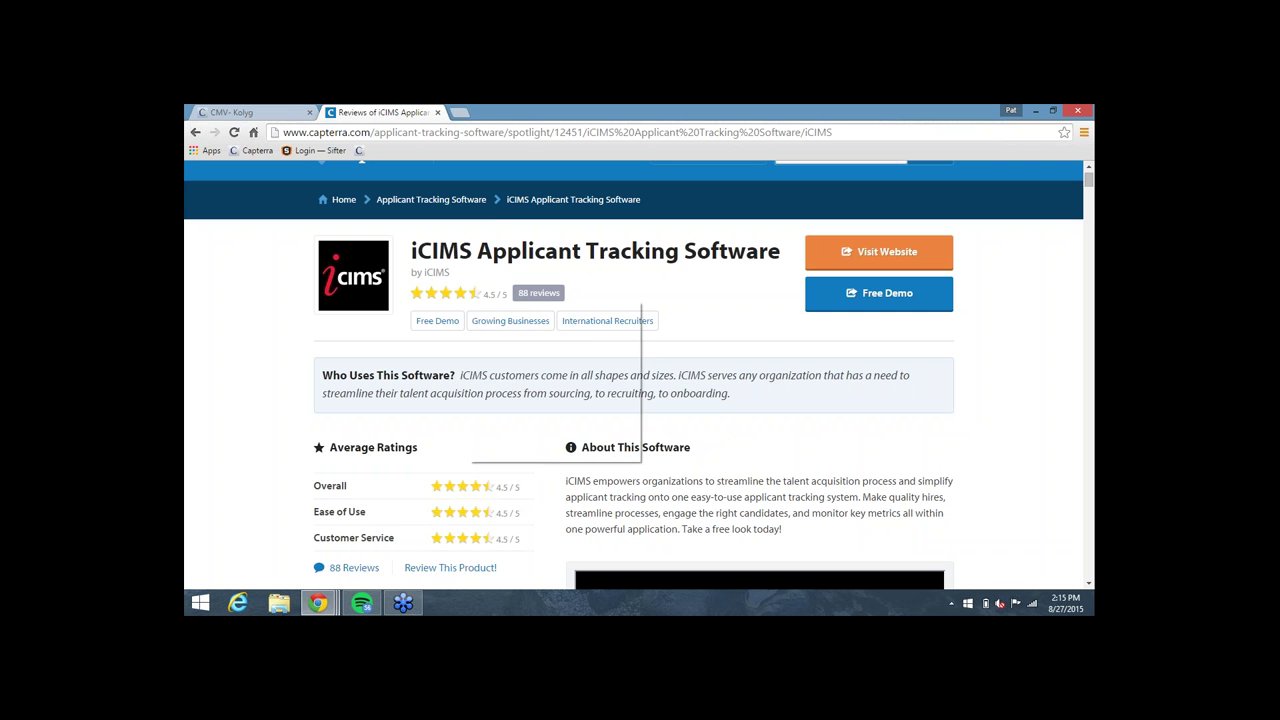
left_click(196, 133)
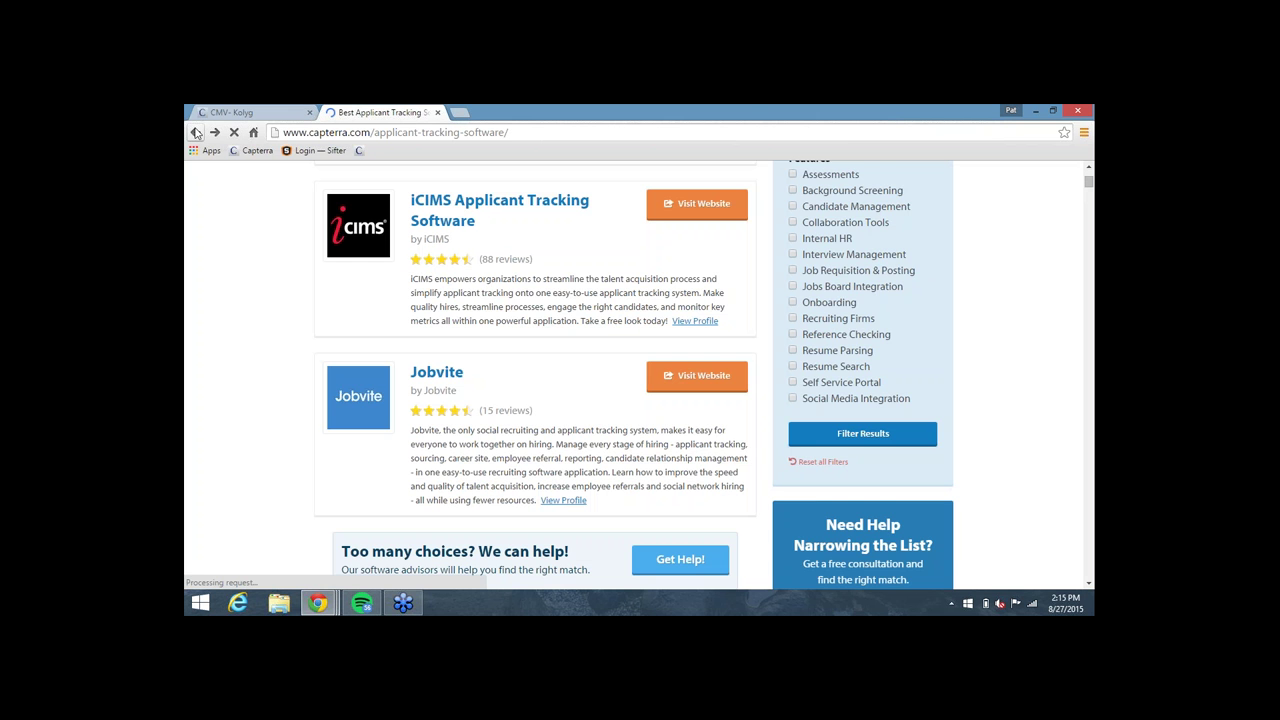
left_click(196, 133)
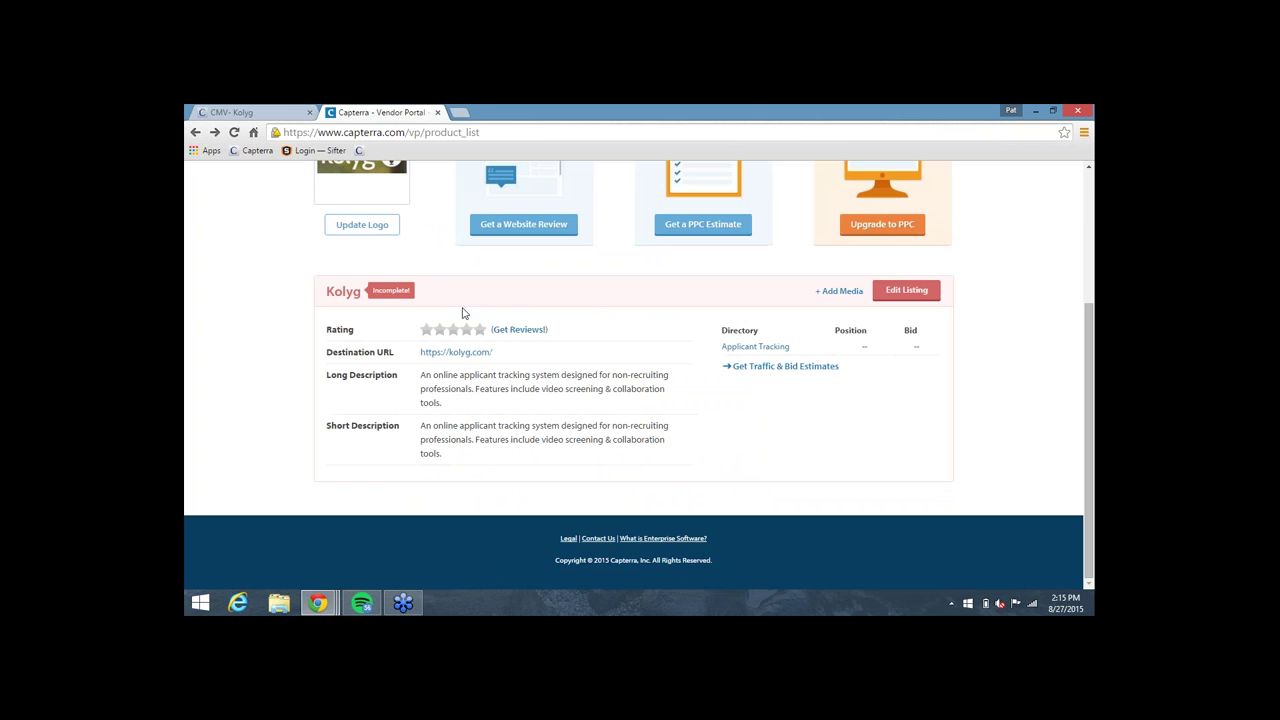
- Open the empty Write a Review for Kolyg form from the Reviews tab
scroll(657, 300, "up", 3)
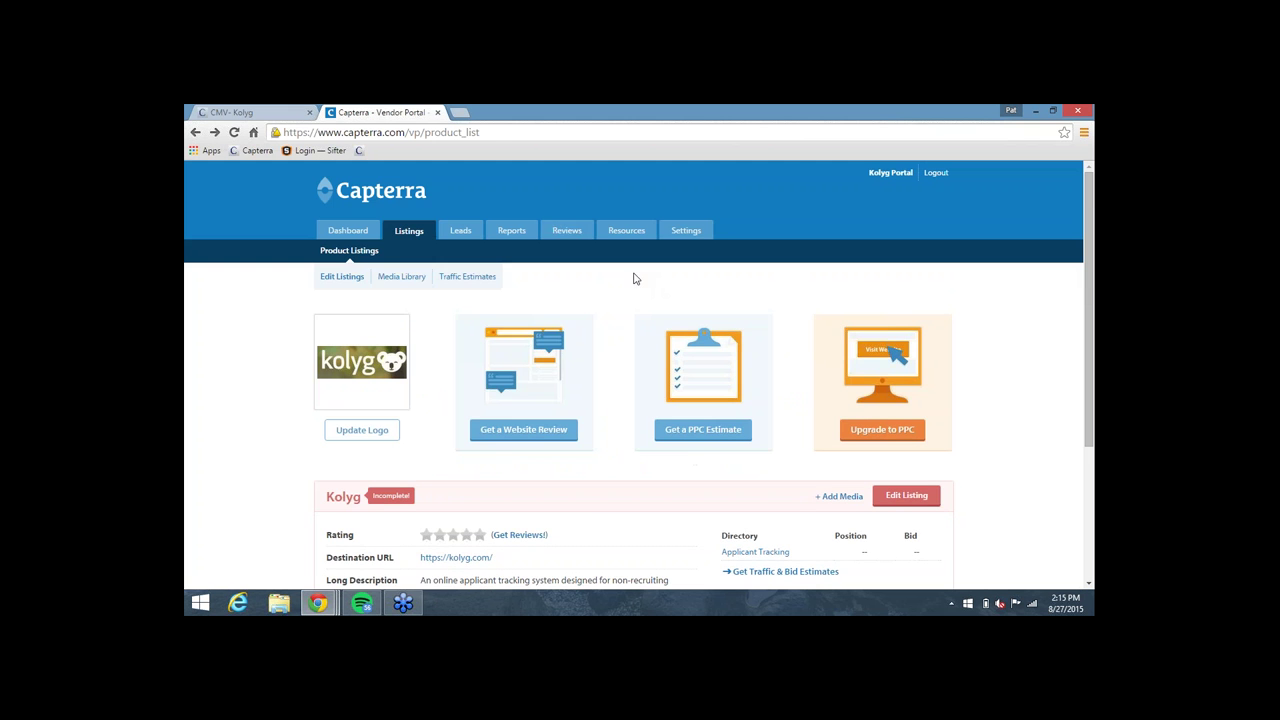
left_click(563, 231)
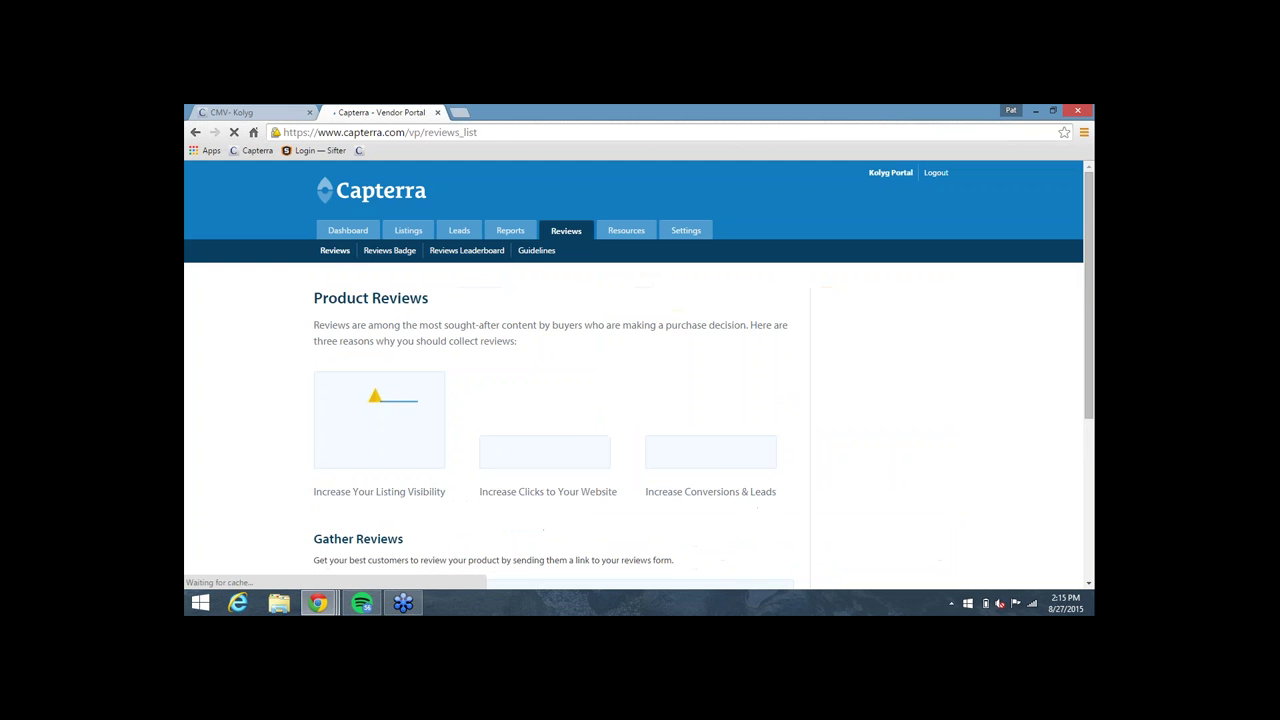
scroll(622, 468, "down", 5)
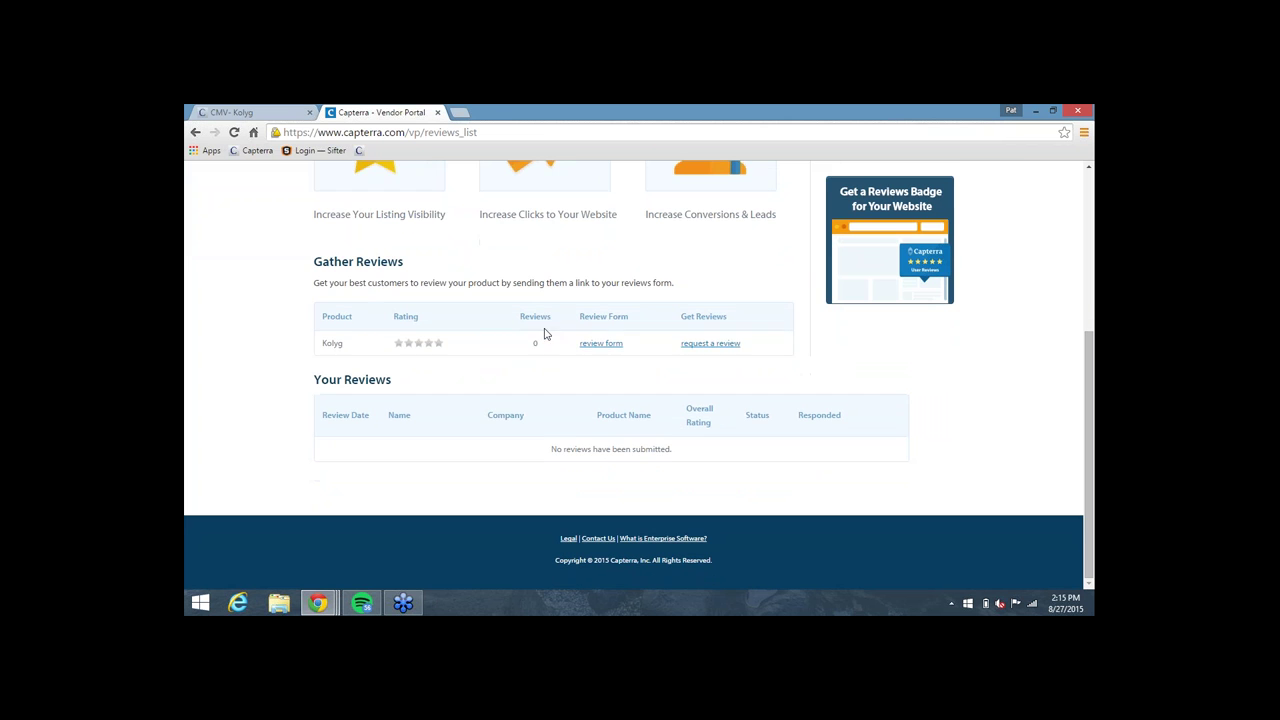
left_click(601, 347)
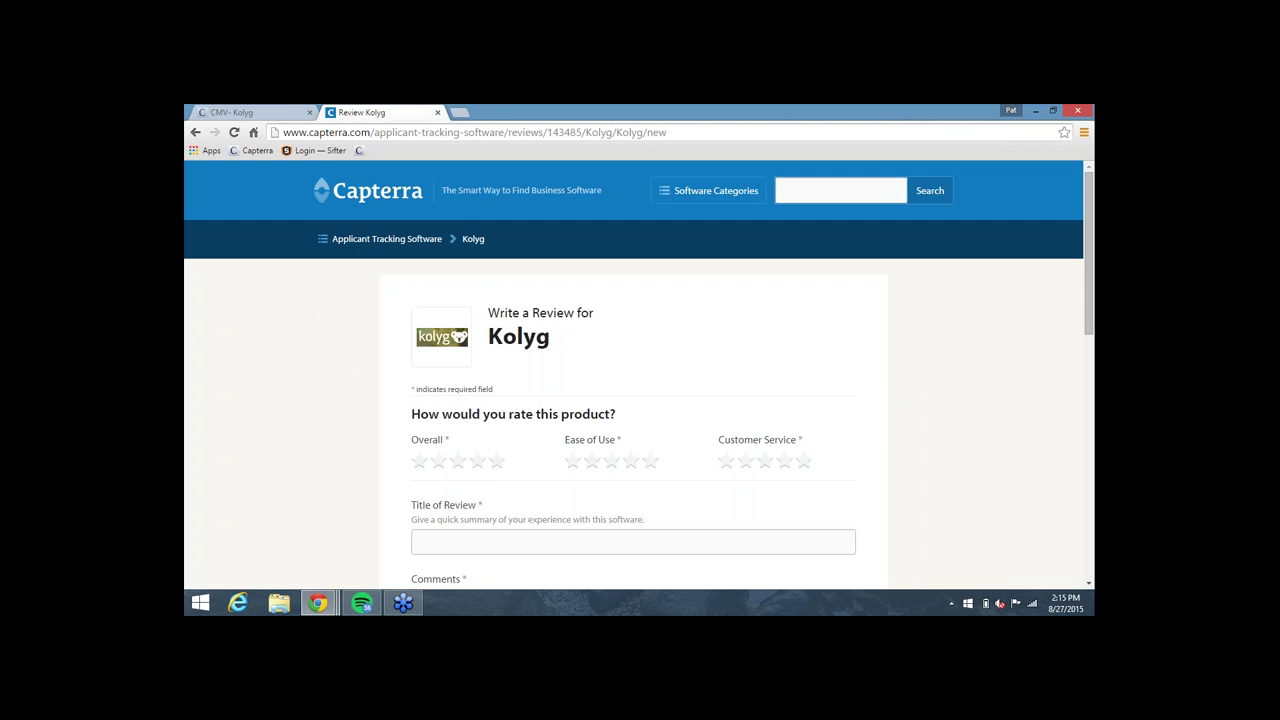
scroll(633, 400, "down", 3)
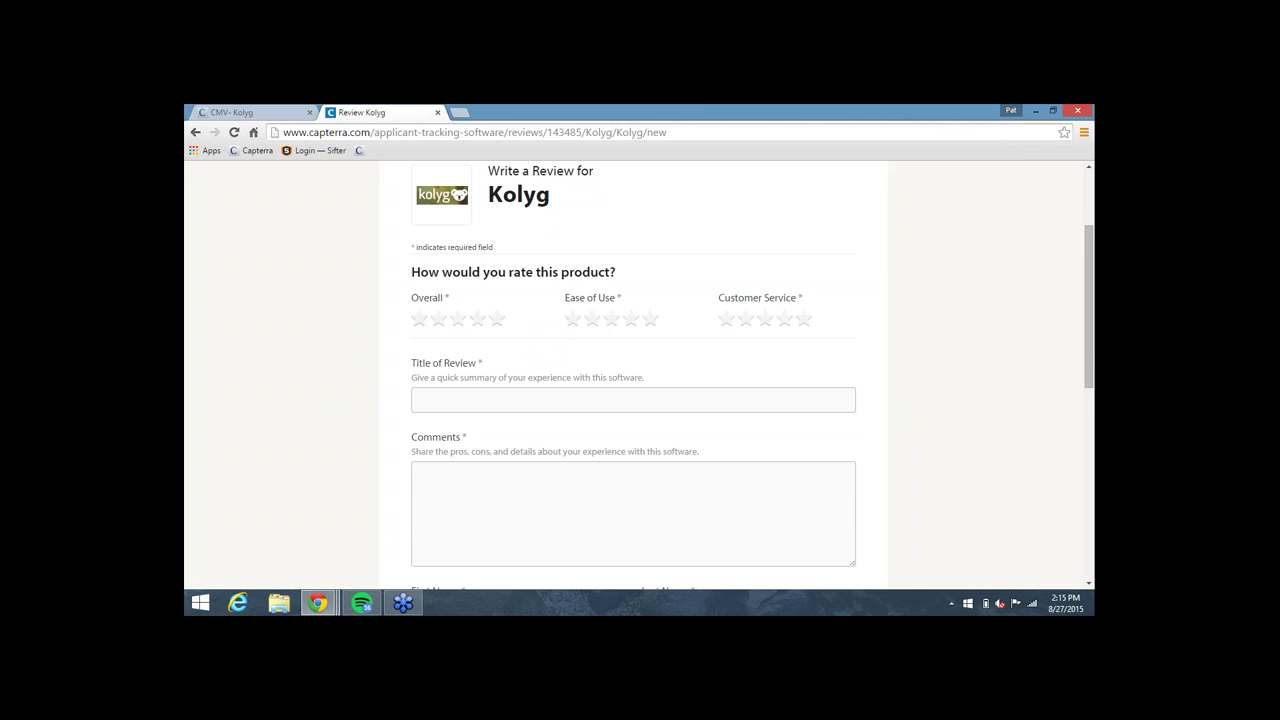
scroll(665, 196, "up", 2)
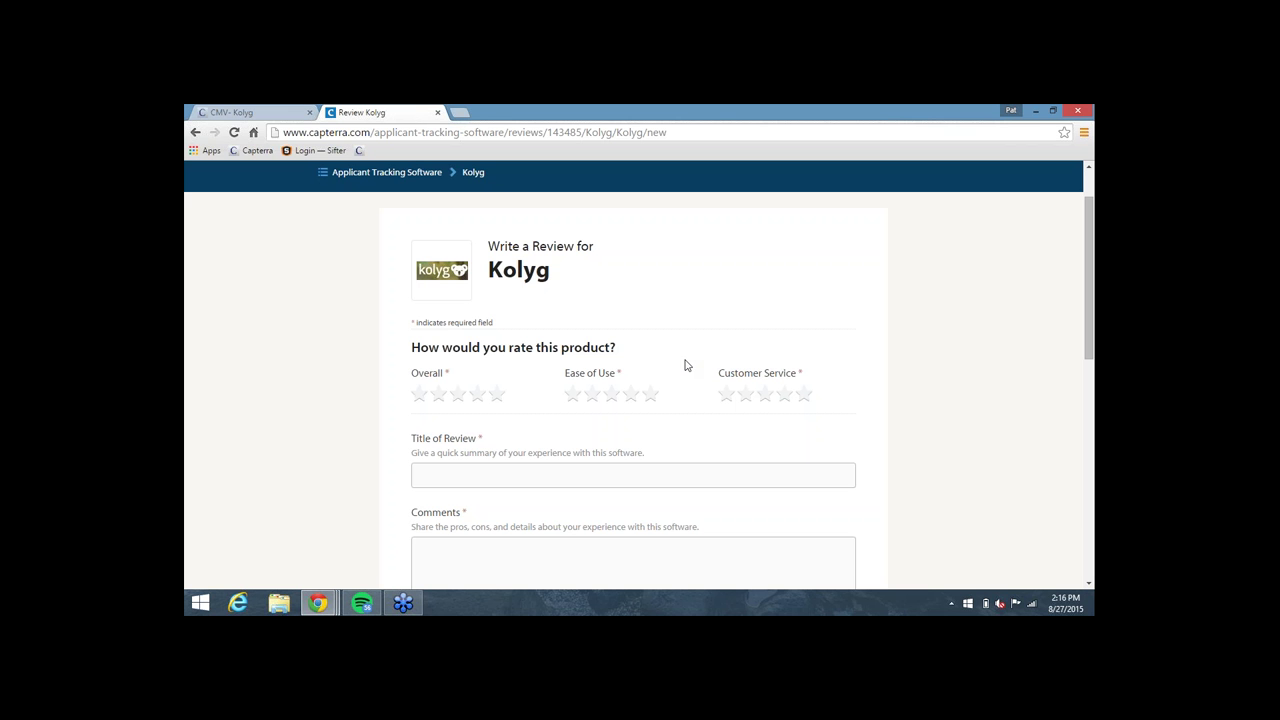
- Return to Product Listings, where Kolyg is still marked Incomplete and unrated
left_click(195, 133)
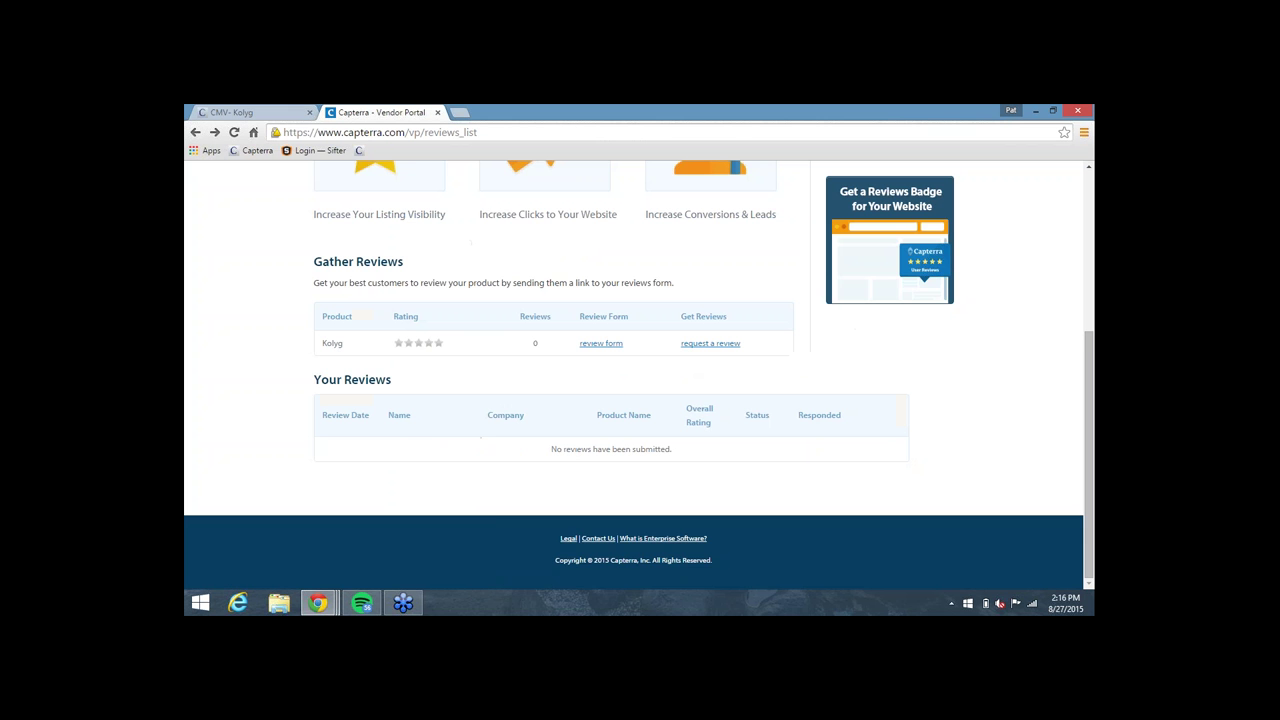
scroll(640, 370, "up", 3)
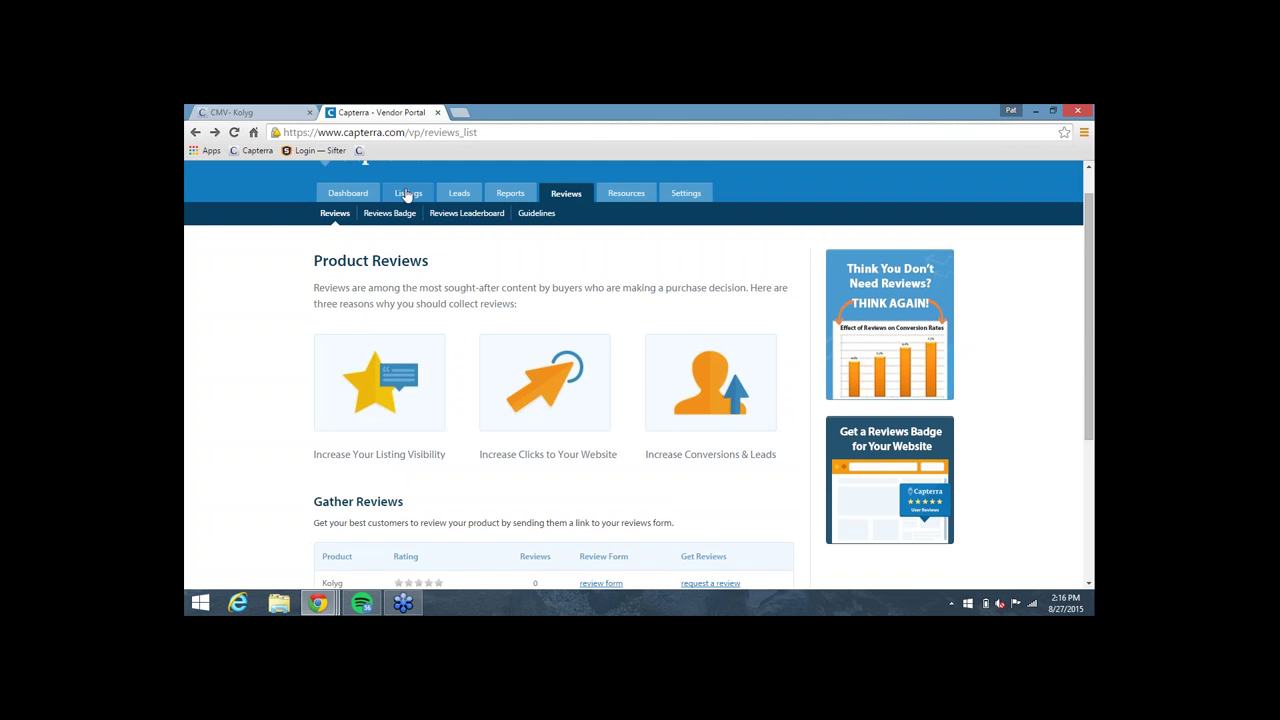
left_click(408, 193)
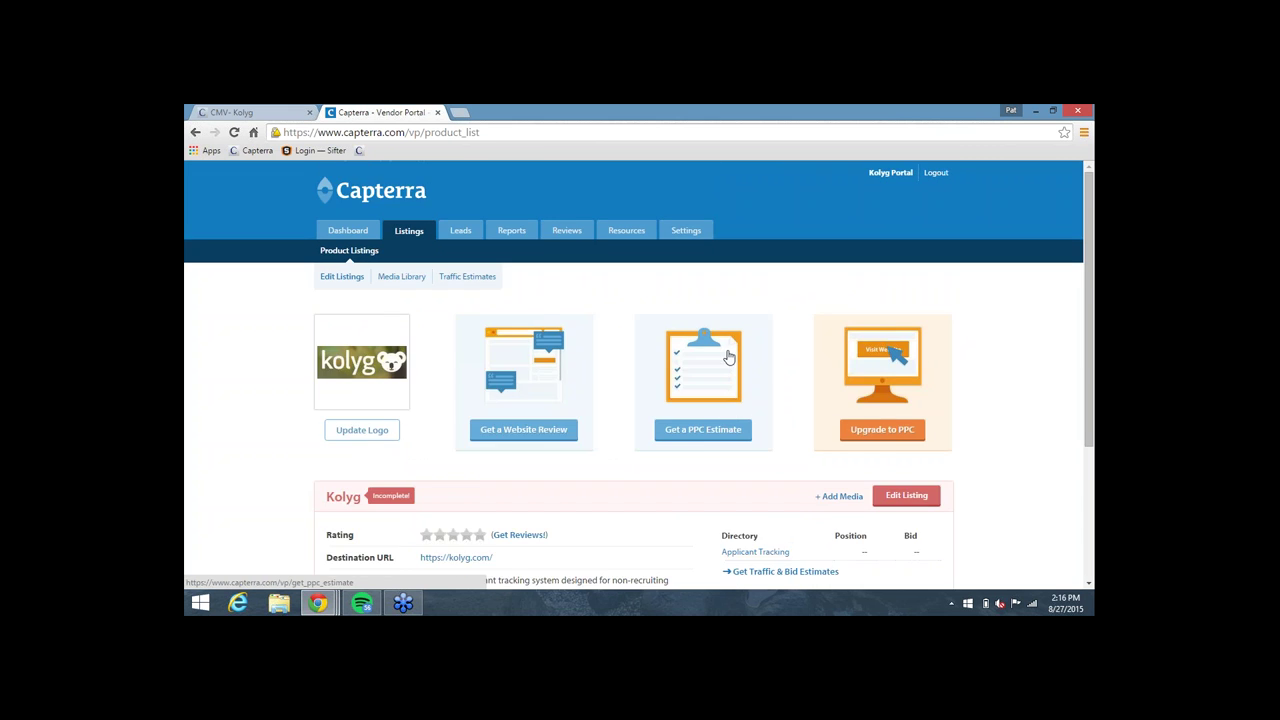
scroll(474, 349, "down", 3)
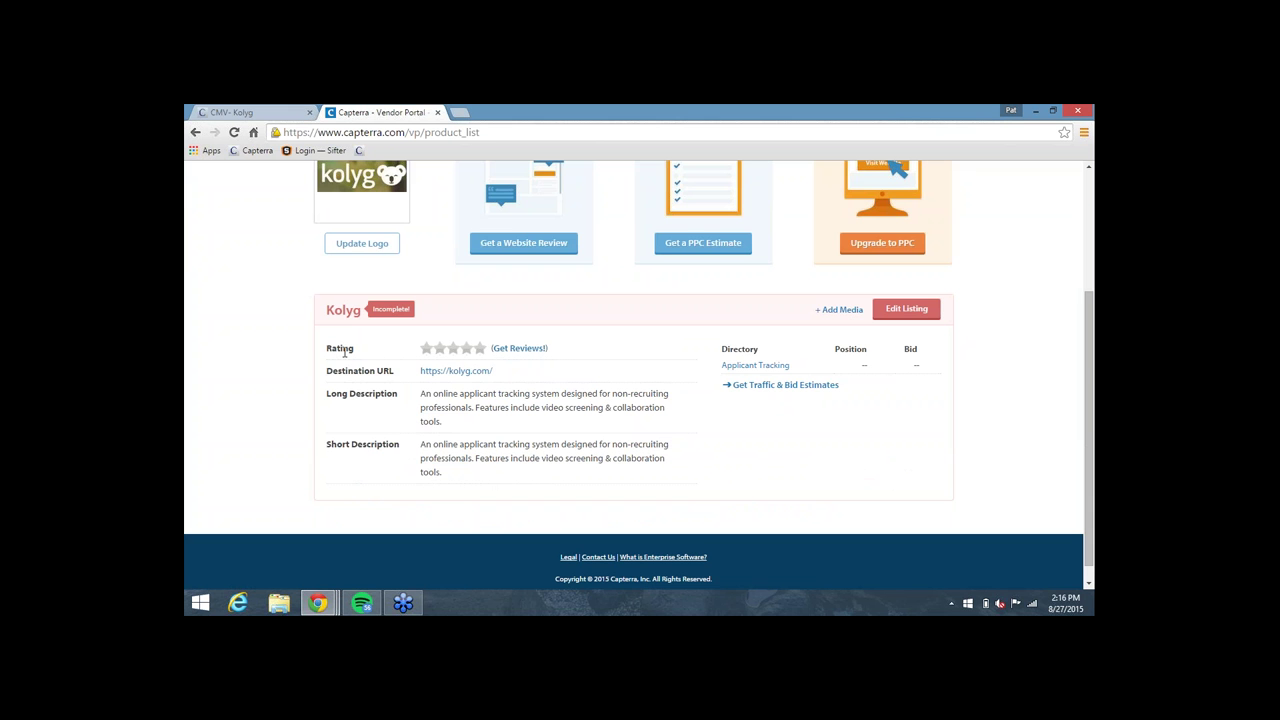